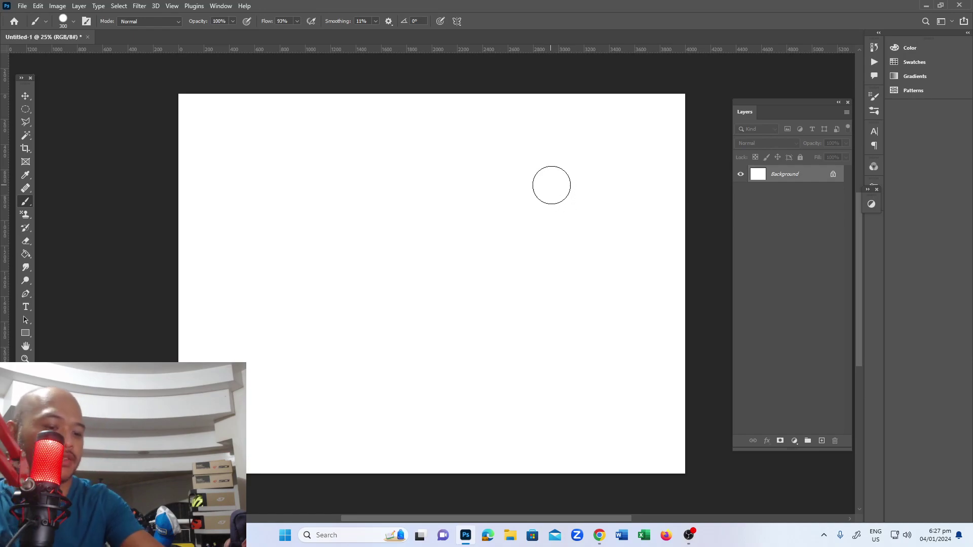
# - Choose the first triangular brush among the recent presets and set its size to 200 px
pyautogui.press(']')
pyautogui.press(']')
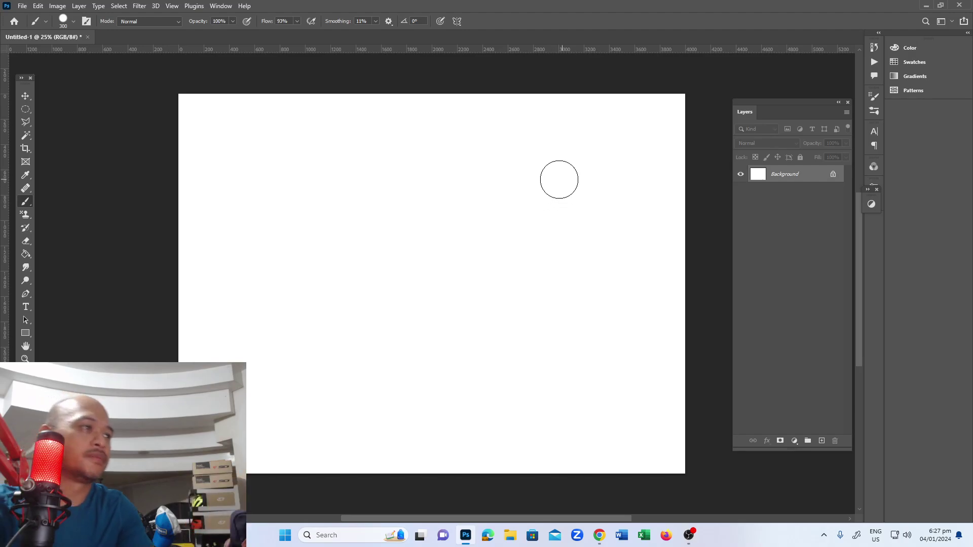
pyautogui.click(74, 24)
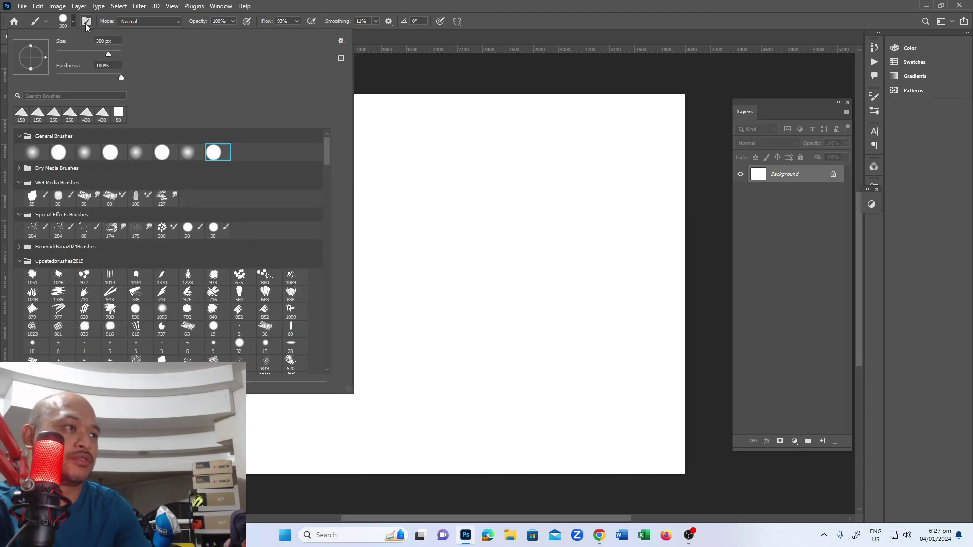
pyautogui.click(21, 112)
pyautogui.click(537, 185)
pyautogui.press(']')
pyautogui.press(']')
# - Turn off Shape Dynamics, Dual Brush and Transfer for the triangular brush and enlarge it to 400 px
pyautogui.click(874, 96)
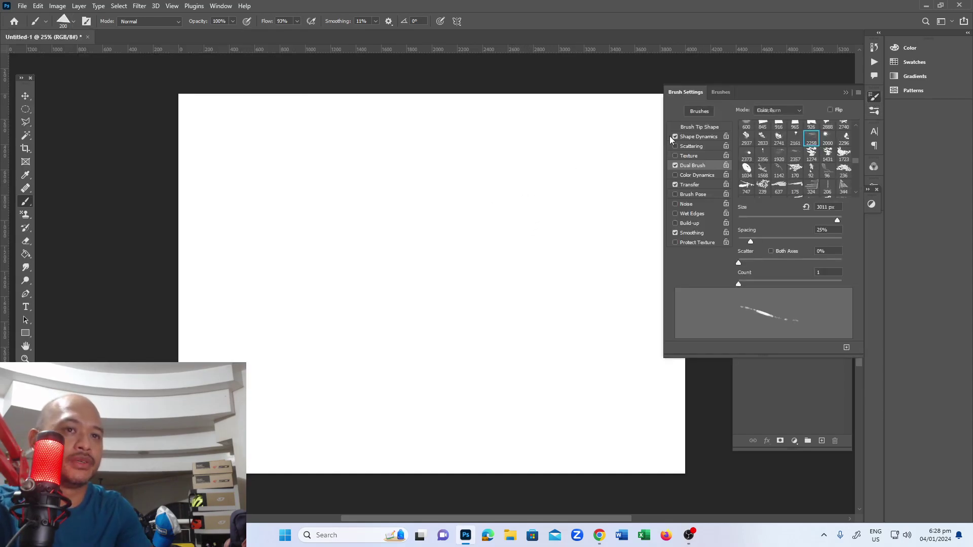
pyautogui.click(675, 185)
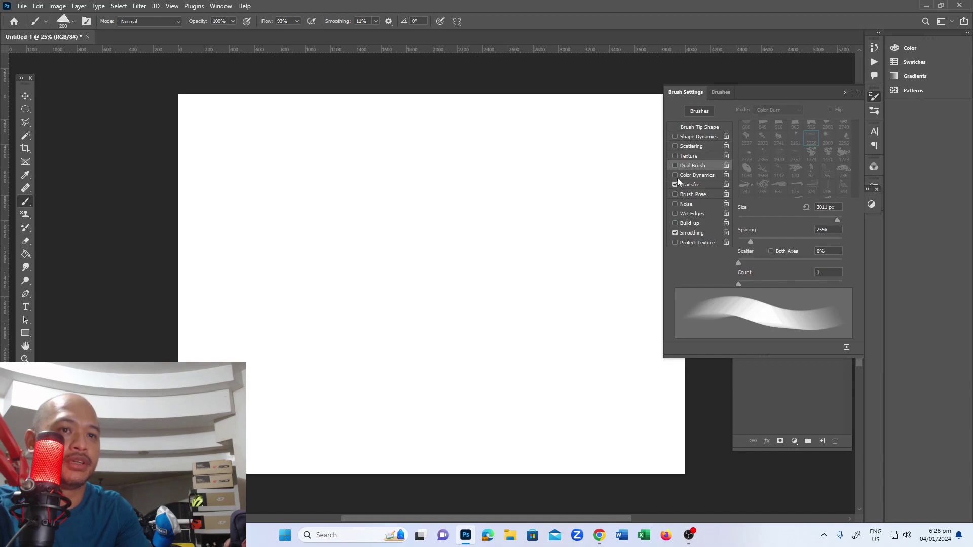
pyautogui.click(676, 184)
pyautogui.press(']')
pyautogui.press(']')
pyautogui.press(']')
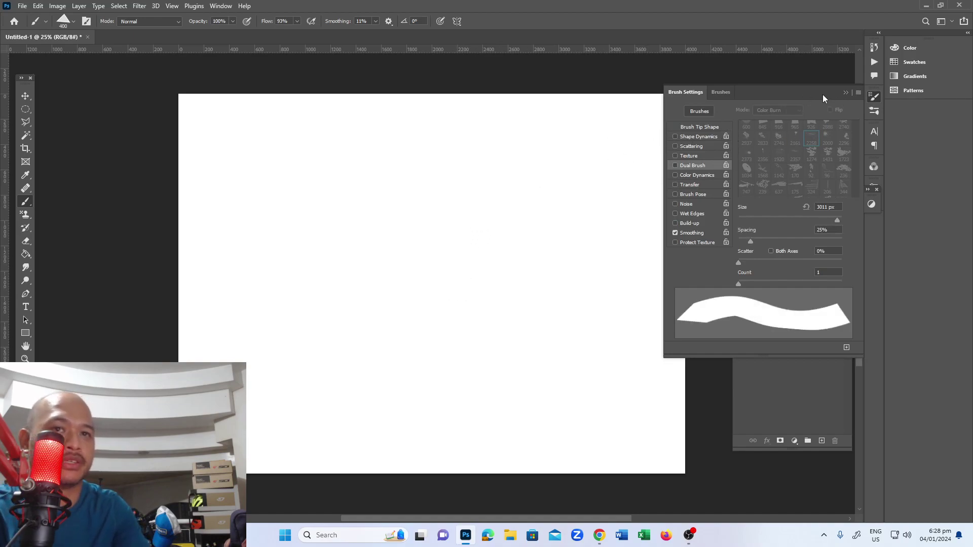
pyautogui.click(846, 94)
# - Try freehand strokes on the Background layer with the triangular brush at 300 px, undoing each one
pyautogui.press('[')
pyautogui.moveTo(457, 224)
pyautogui.mouseDown()
pyautogui.moveTo(544, 160)
pyautogui.moveTo(508, 162)
pyautogui.moveTo(484, 238)
pyautogui.mouseUp()
pyautogui.hotkey('ctrl', 'z')
pyautogui.hotkey('ctrl', 'z')
pyautogui.moveTo(501, 160); pyautogui.dragTo(433, 247)
pyautogui.hotkey('ctrl', 'z')
pyautogui.moveTo(494, 156)
pyautogui.mouseDown()
pyautogui.moveTo(473, 217)
pyautogui.moveTo(478, 311)
pyautogui.mouseUp()
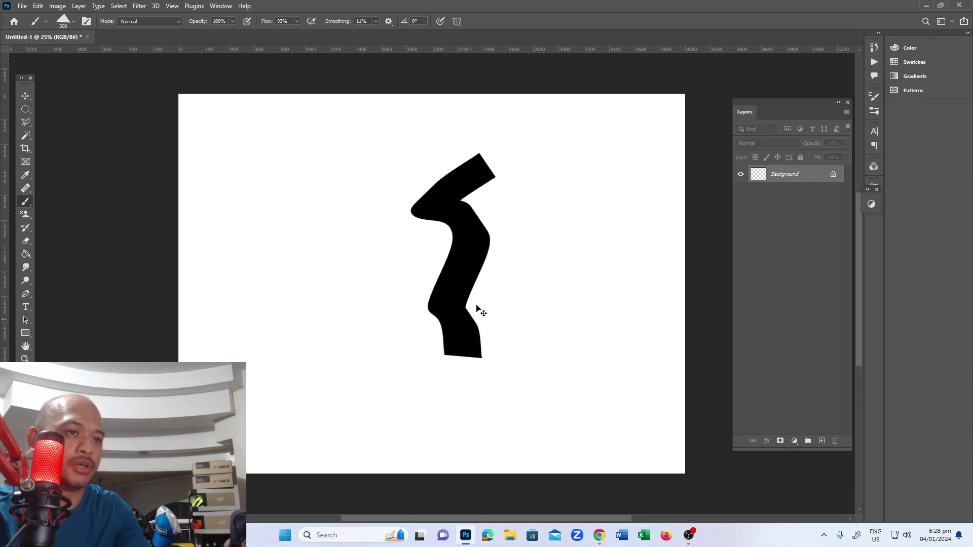
pyautogui.hotkey('ctrl', 'z')
# - Try short downward strokes on the Background layer at larger brush sizes, ending at 400 px, and undo them
pyautogui.press(']')
pyautogui.press(']')
pyautogui.press(']')
pyautogui.moveTo(490, 188); pyautogui.dragTo(486, 248)
pyautogui.hotkey('ctrl', 'z')
pyautogui.press('[')
pyautogui.press('[')
pyautogui.moveTo(462, 203)
pyautogui.mouseDown()
pyautogui.moveTo(479, 253)
pyautogui.moveTo(463, 256)
pyautogui.mouseUp()
pyautogui.click(38, 6)
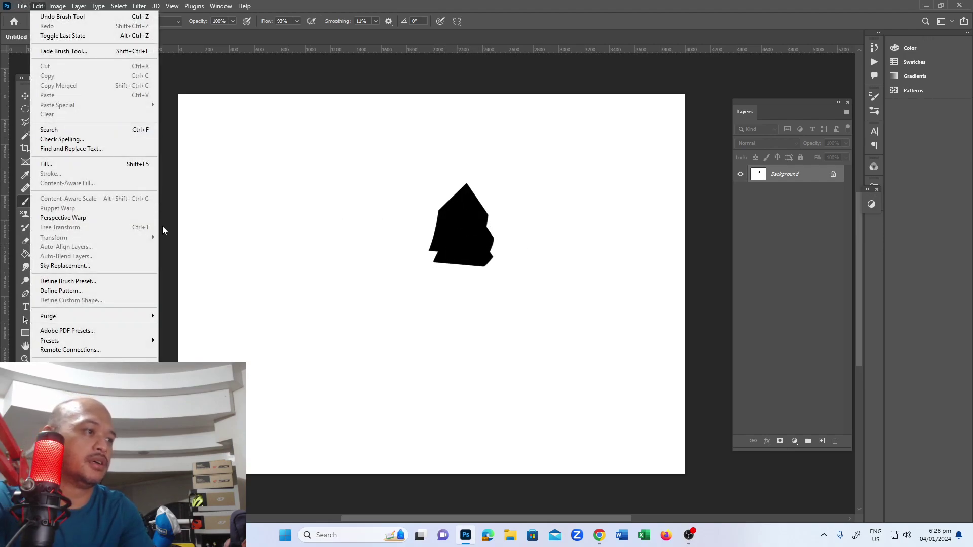
pyautogui.click(674, 39)
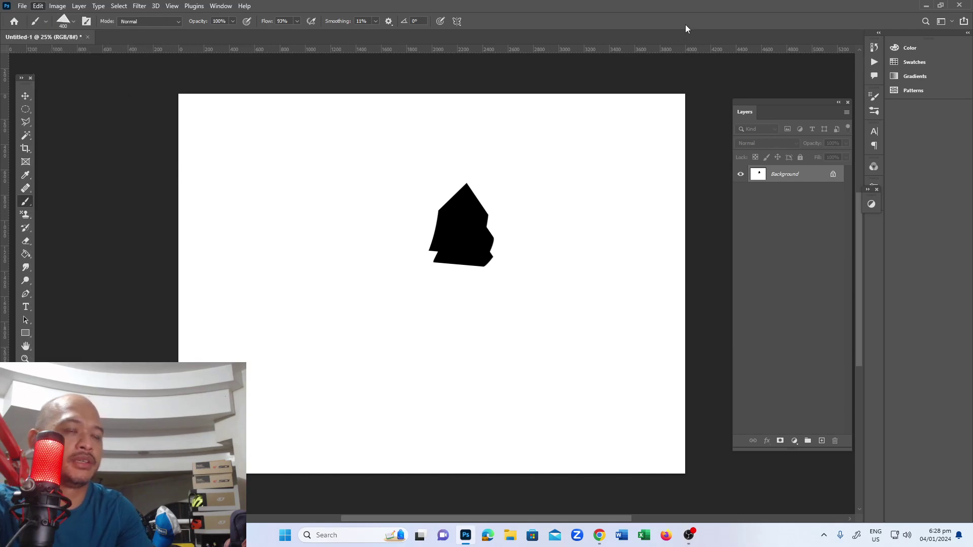
pyautogui.hotkey('ctrl', 'z')
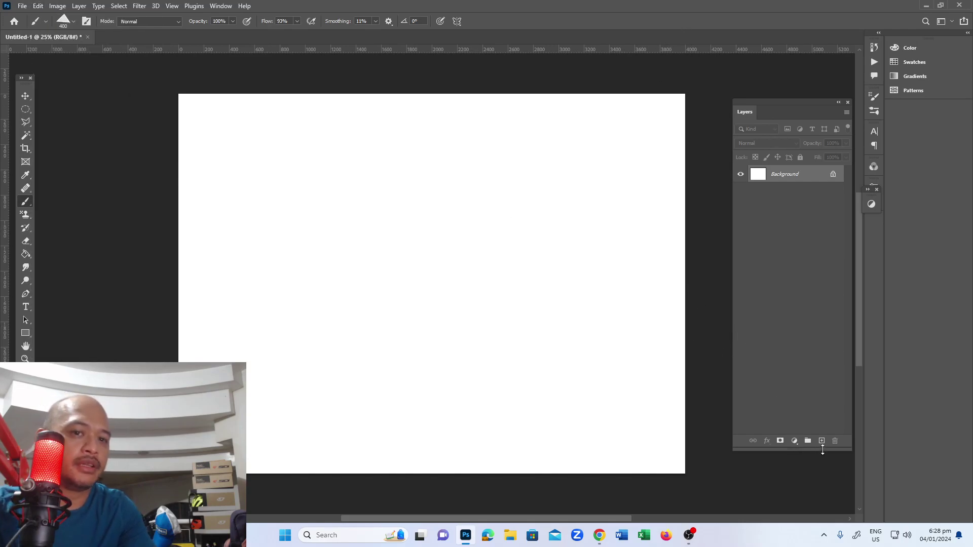
# - Add a new layer and paint a straight, solid black vertical stroke along the canvas's left side with the triangular brush
pyautogui.click(821, 441)
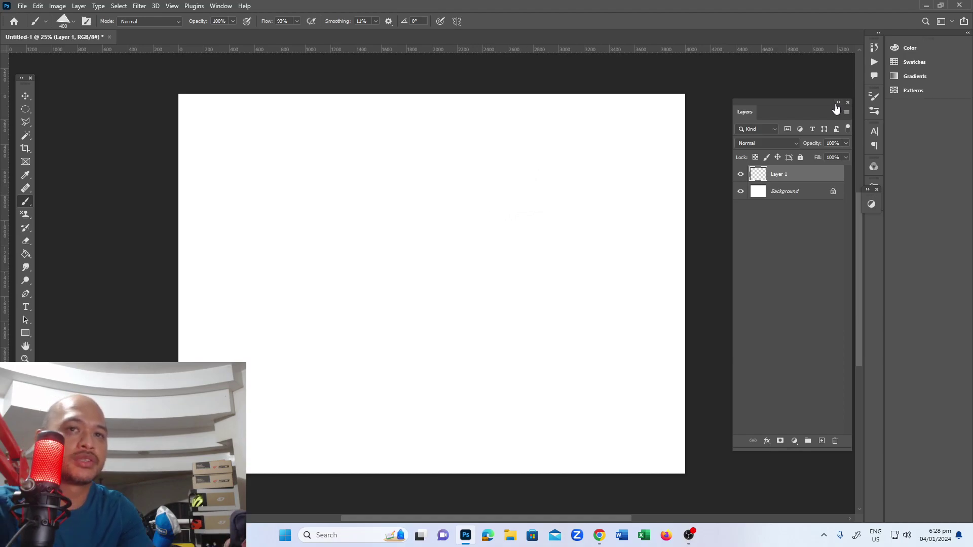
pyautogui.moveTo(495, 205)
pyautogui.mouseDown()
pyautogui.moveTo(498, 275)
pyautogui.moveTo(539, 441)
pyautogui.mouseUp()
pyautogui.hotkey('ctrl', 'z')
pyautogui.click(259, 144)
pyautogui.moveTo(260, 144); pyautogui.dragTo(257, 262)
pyautogui.hotkey('ctrl', 'z')
pyautogui.click(256, 138)
pyautogui.hotkey('ctrl', 'z')
pyautogui.click(254, 136)
pyautogui.keyDown('shift'); pyautogui.click(256, 413); pyautogui.keyUp('shift')
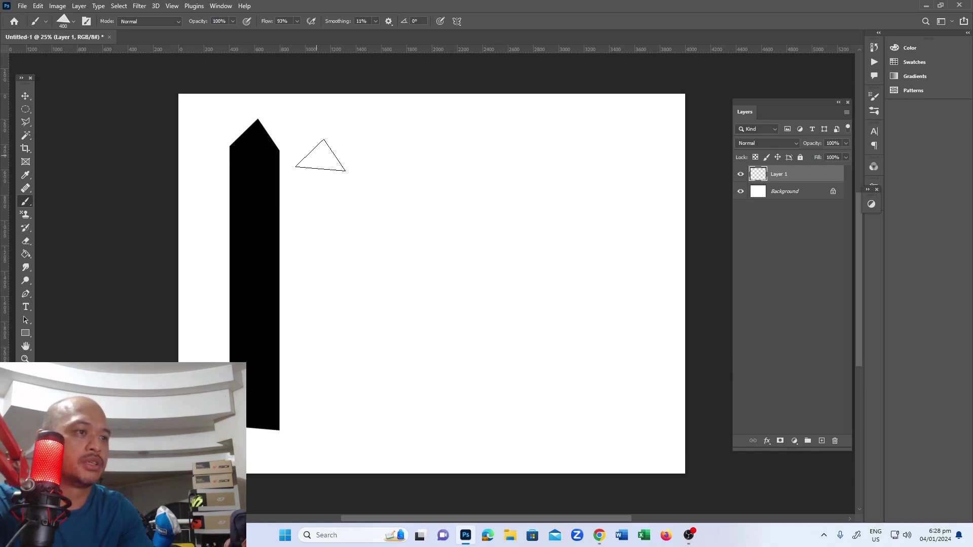
# - Reduce the brush size to 250 px and enable Transfer in the brush settings
pyautogui.click(874, 96)
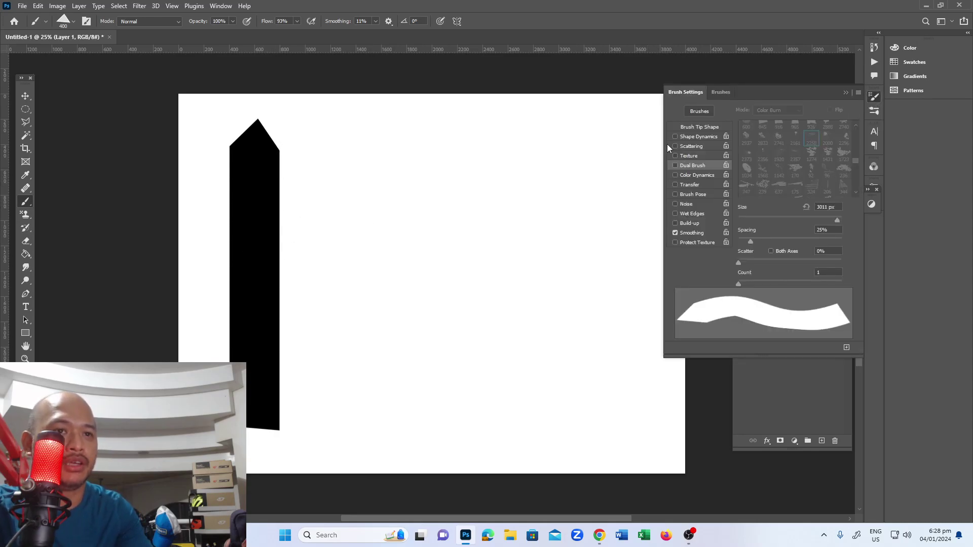
pyautogui.press('[')
pyautogui.press('[')
pyautogui.press('[')
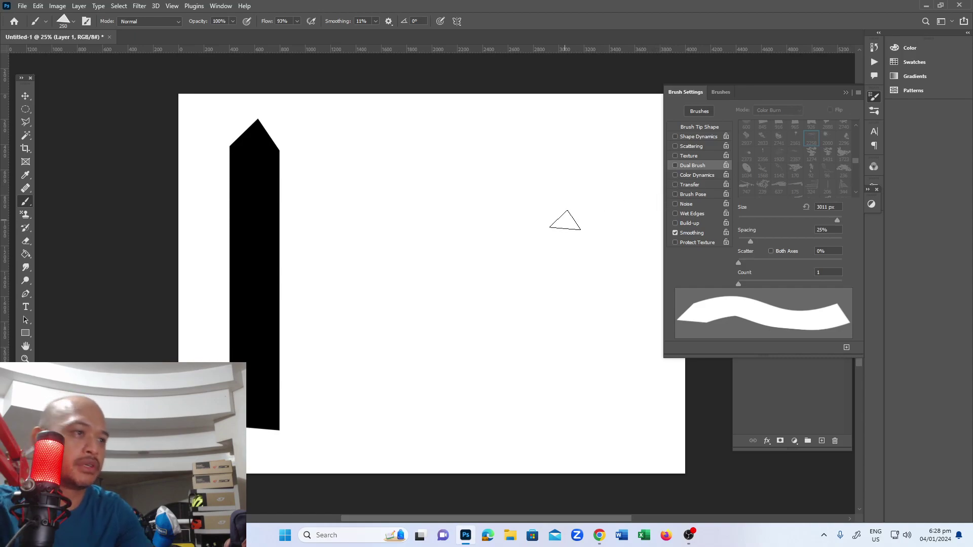
pyautogui.click(675, 184)
pyautogui.click(694, 185)
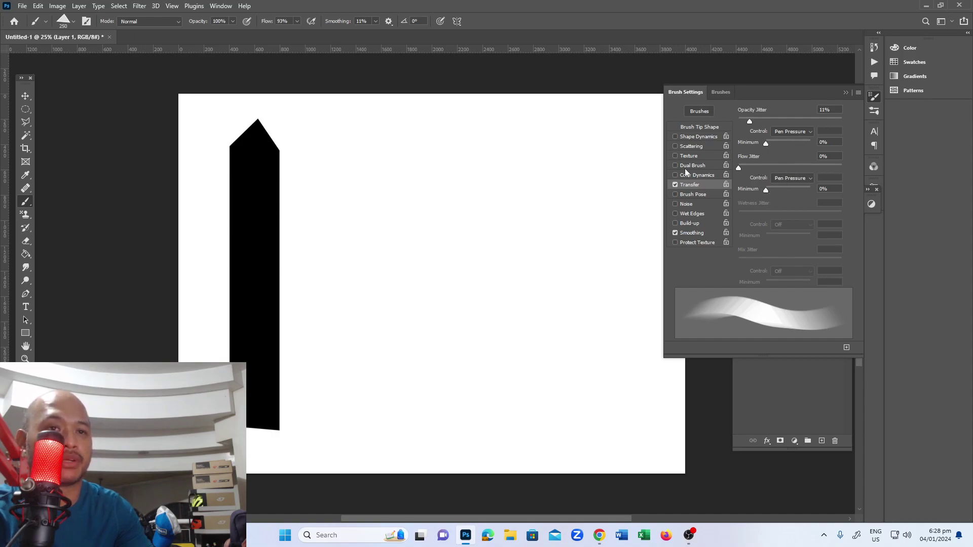
# - Try vertical strokes with Transfer enabled beside the solid black bar, undoing each one
pyautogui.moveTo(319, 150); pyautogui.dragTo(324, 416)
pyautogui.hotkey('ctrl', 'z')
pyautogui.moveTo(320, 149); pyautogui.dragTo(338, 430)
pyautogui.hotkey('ctrl', 'z')
pyautogui.moveTo(319, 147)
pyautogui.mouseDown()
pyautogui.moveTo(334, 442)
pyautogui.moveTo(316, 186)
pyautogui.moveTo(302, 457)
pyautogui.moveTo(311, 173)
pyautogui.moveTo(316, 431)
pyautogui.mouseUp()
pyautogui.hotkey('ctrl', 'z')
pyautogui.hotkey('ctrl', 'z')
pyautogui.hotkey('ctrl', 'z')
# - Paint a straight vertical stroke beside the solid bar that darkens from grey to black, undoing the unsatisfactory attempts
pyautogui.moveTo(316, 152); pyautogui.dragTo(313, 425)
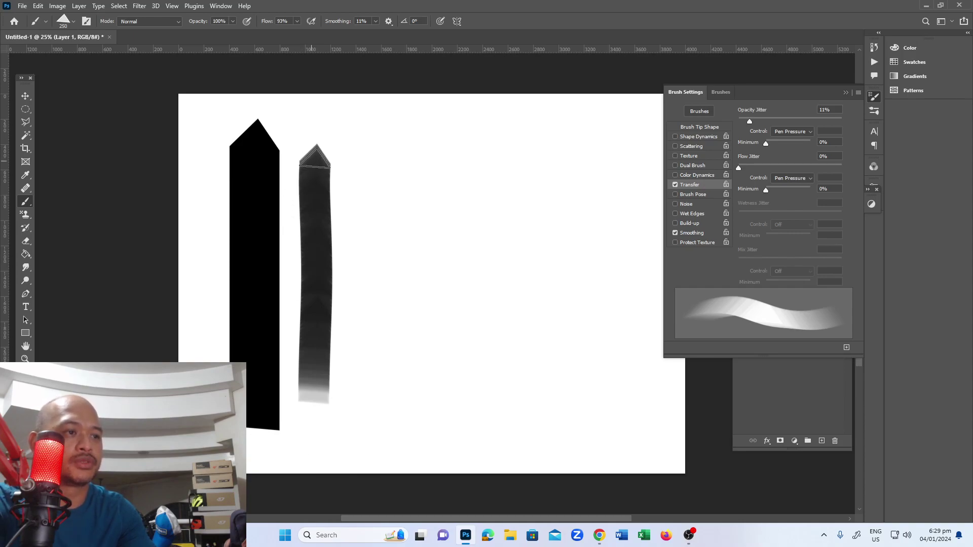
pyautogui.hotkey('ctrl', 'z')
pyautogui.moveTo(318, 146); pyautogui.dragTo(304, 407)
pyautogui.hotkey('ctrl', 'z')
pyautogui.moveTo(309, 134); pyautogui.dragTo(310, 424)
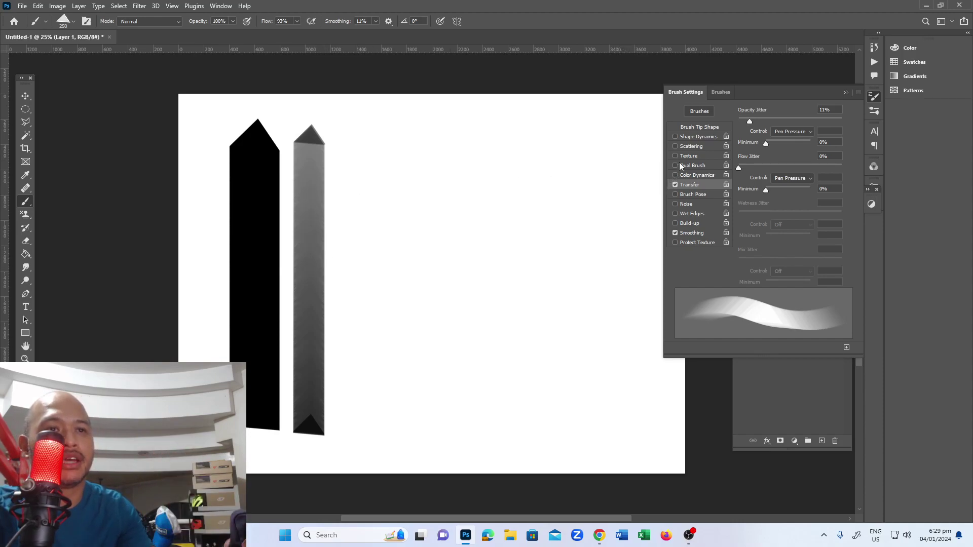
# - Enable Shape Dynamics for the brush and set the Angle Jitter control to Off
pyautogui.click(689, 138)
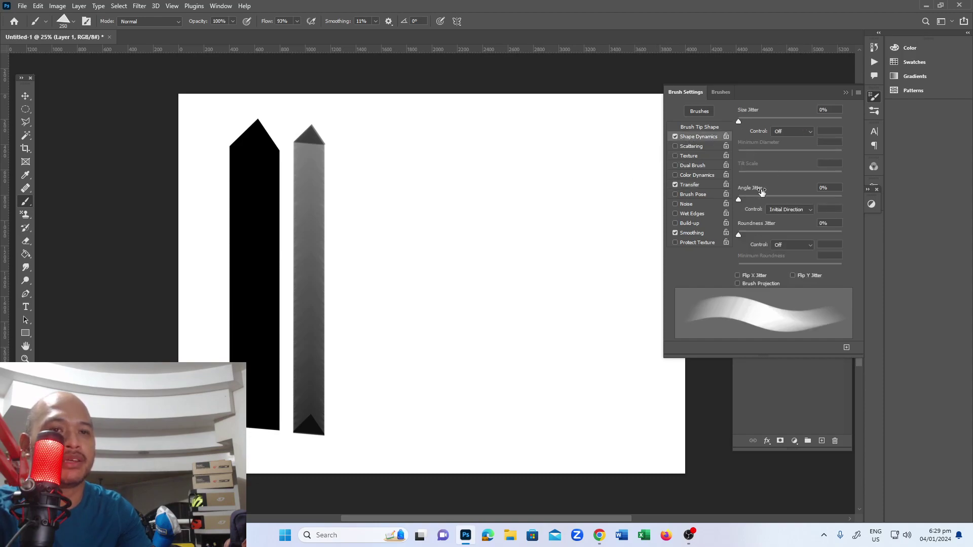
pyautogui.click(801, 210)
pyautogui.click(794, 219)
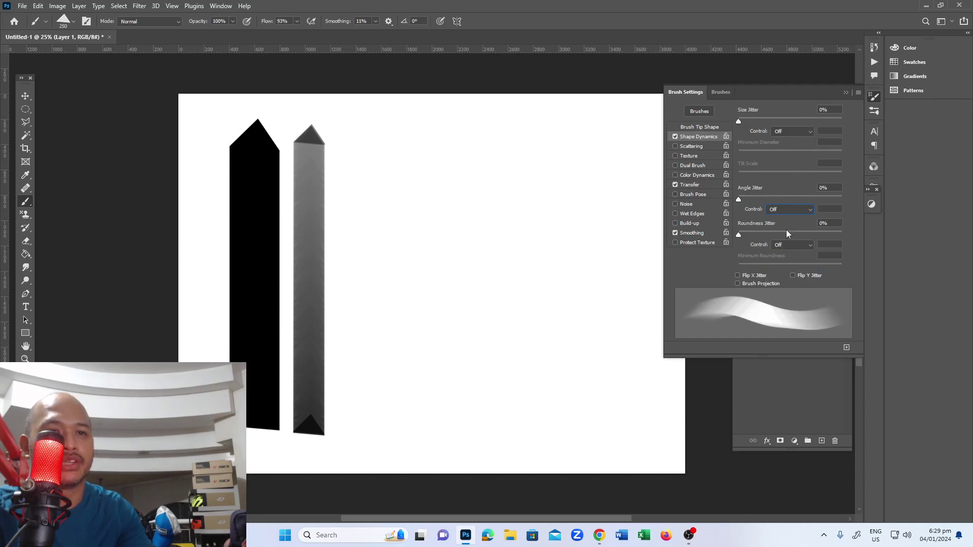
# - Test downward strokes in the middle of the canvas with the 250 px brush and Angle Jitter control off, undoing each one
pyautogui.moveTo(466, 192); pyautogui.dragTo(438, 312)
pyautogui.hotkey('ctrl', 'z')
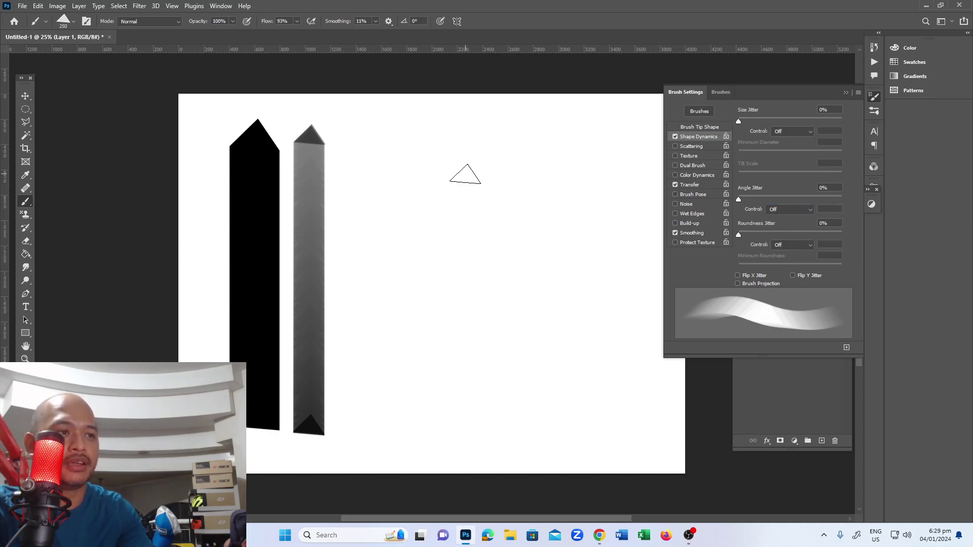
pyautogui.moveTo(463, 169); pyautogui.dragTo(404, 282)
pyautogui.hotkey('ctrl', 'z')
pyautogui.moveTo(454, 175); pyautogui.dragTo(434, 314)
pyautogui.hotkey('ctrl', 'z')
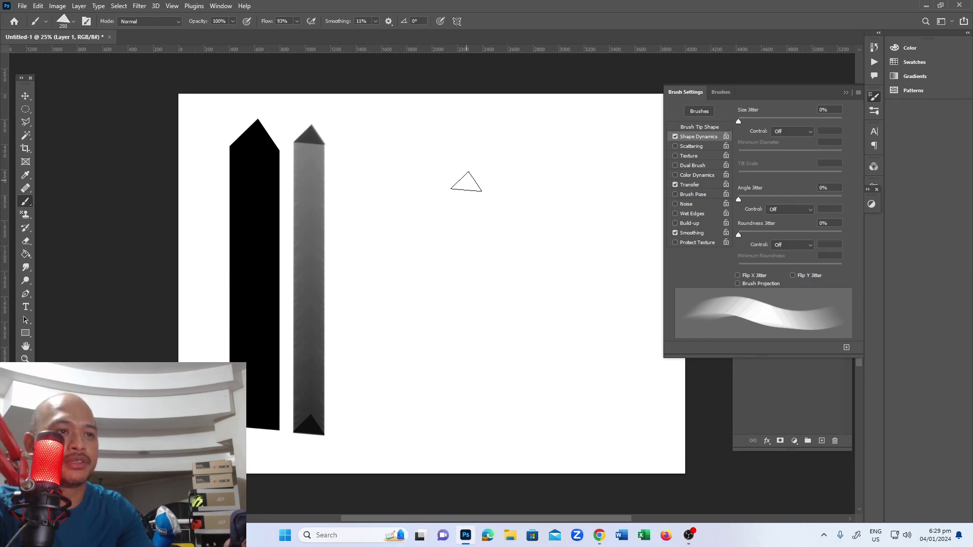
pyautogui.moveTo(461, 178); pyautogui.dragTo(428, 302)
pyautogui.hotkey('ctrl', 'z')
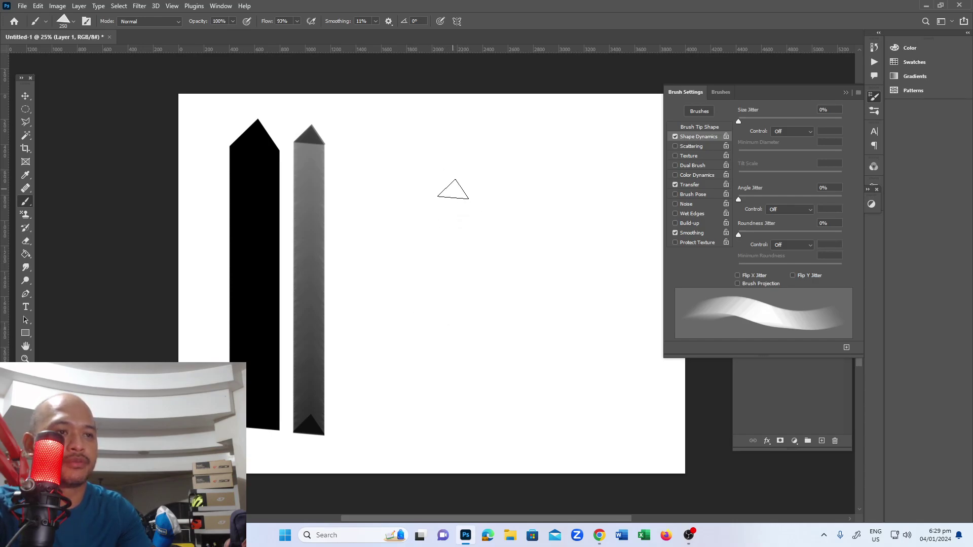
pyautogui.moveTo(457, 184)
pyautogui.mouseDown()
pyautogui.moveTo(421, 230)
pyautogui.moveTo(428, 299)
pyautogui.mouseUp()
pyautogui.hotkey('ctrl', 'z')
# - Enlarge the brush to 400 px and test downward strokes in the middle of the canvas, undoing each one
pyautogui.press(']')
pyautogui.press(']')
pyautogui.click(452, 181)
pyautogui.hotkey('ctrl', 'z')
pyautogui.moveTo(425, 191); pyautogui.dragTo(432, 311)
pyautogui.hotkey('ctrl', 'z')
pyautogui.moveTo(454, 200); pyautogui.dragTo(433, 309)
pyautogui.hotkey('ctrl', 'z')
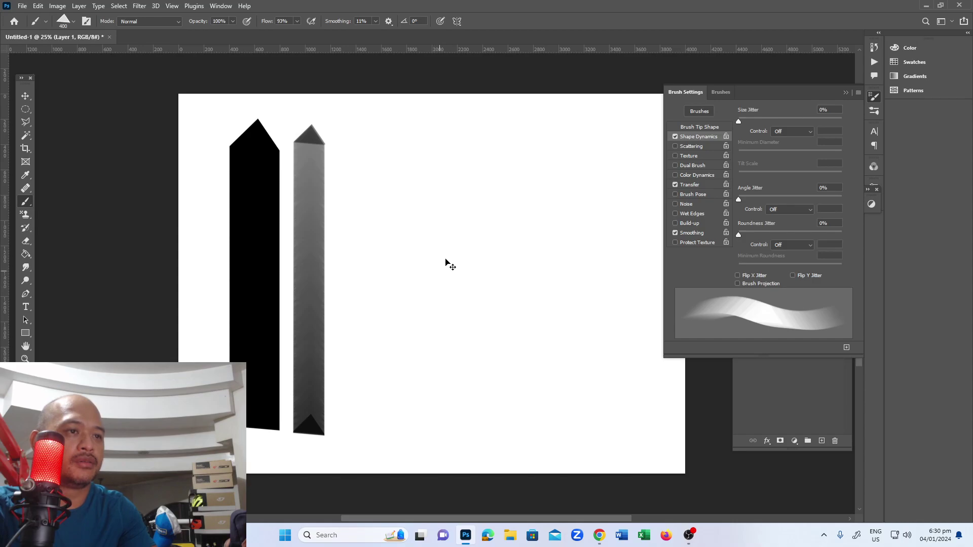
pyautogui.moveTo(454, 218); pyautogui.dragTo(433, 297)
pyautogui.hotkey('ctrl', 'z')
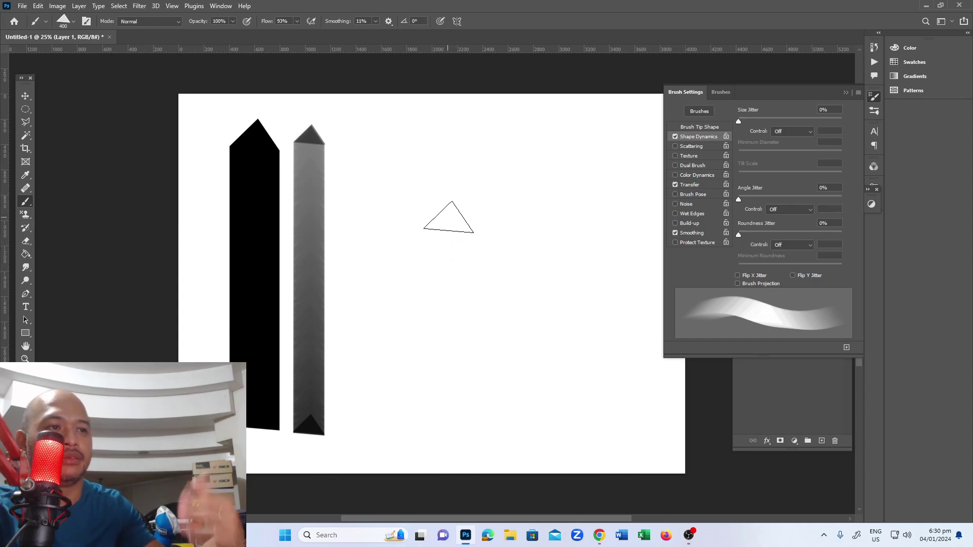
# - Test more fading downward strokes with the 400 px triangular brush beside the two bars, undoing each one
pyautogui.moveTo(449, 219); pyautogui.dragTo(428, 324)
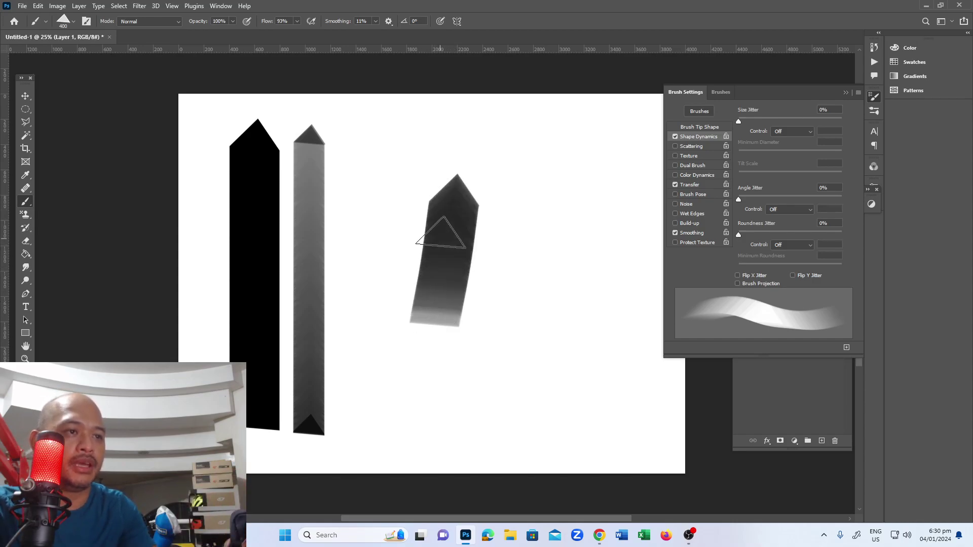
pyautogui.hotkey('ctrl', 'z')
pyautogui.moveTo(434, 195); pyautogui.dragTo(434, 317)
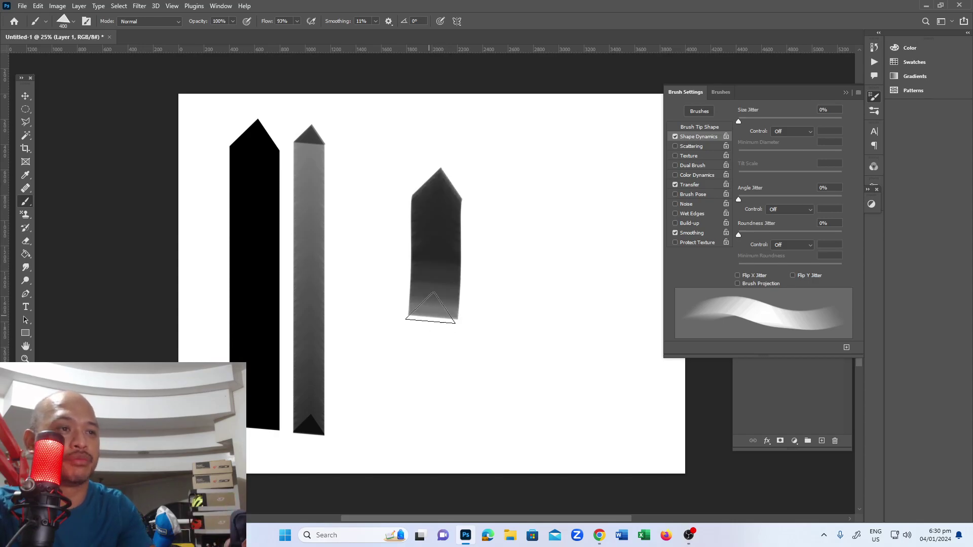
pyautogui.hotkey('ctrl', 'z')
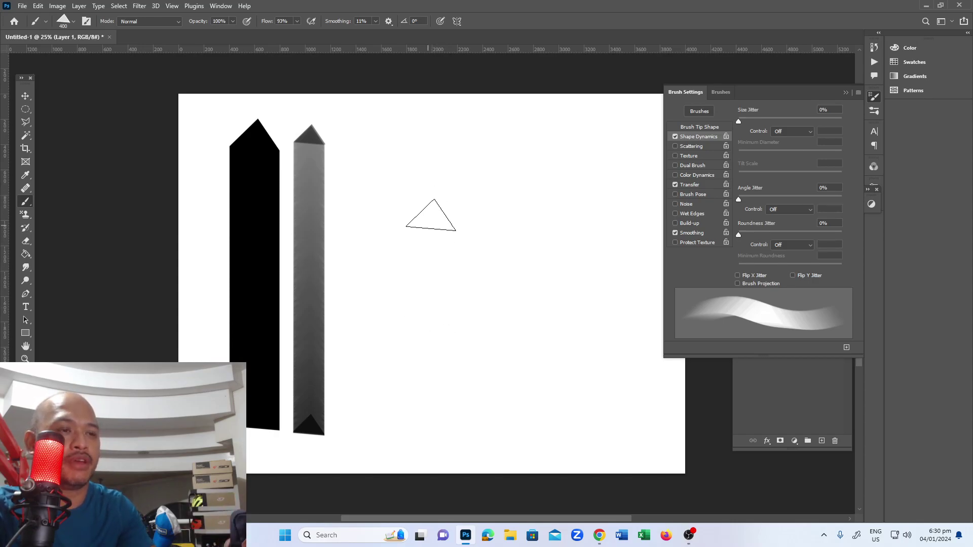
pyautogui.moveTo(431, 208); pyautogui.dragTo(437, 274)
pyautogui.hotkey('ctrl', 'z')
pyautogui.moveTo(434, 195); pyautogui.dragTo(440, 261)
pyautogui.hotkey('ctrl', 'z')
pyautogui.moveTo(436, 203); pyautogui.dragTo(440, 258)
pyautogui.hotkey('ctrl', 'z')
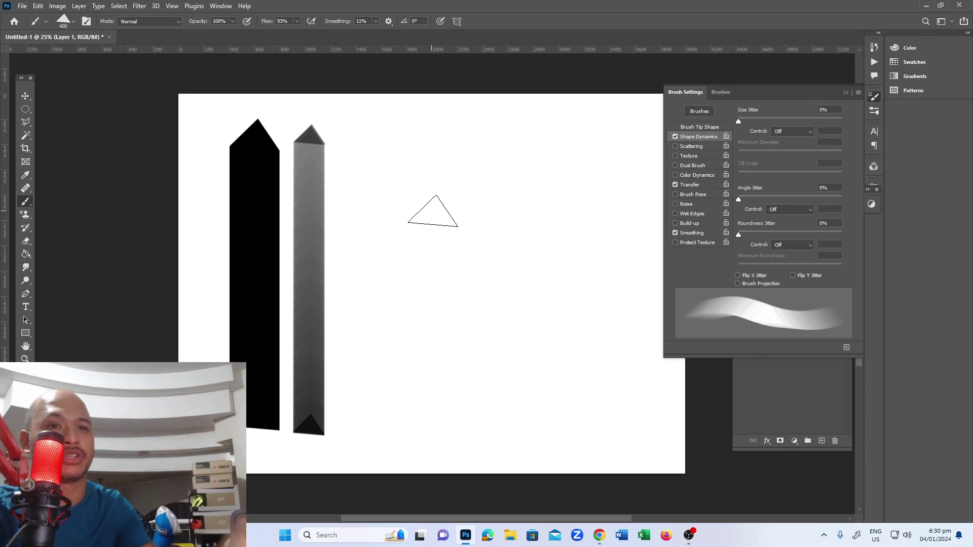
# - Set the Angle Jitter control to Initial Direction and paint overlapping strokes in varied directions beside the two bars
pyautogui.click(793, 209)
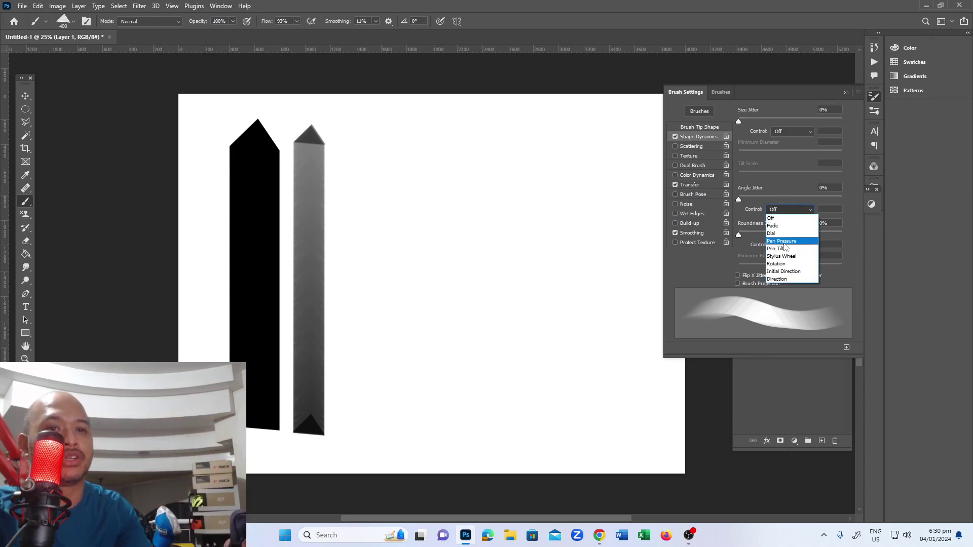
pyautogui.click(781, 272)
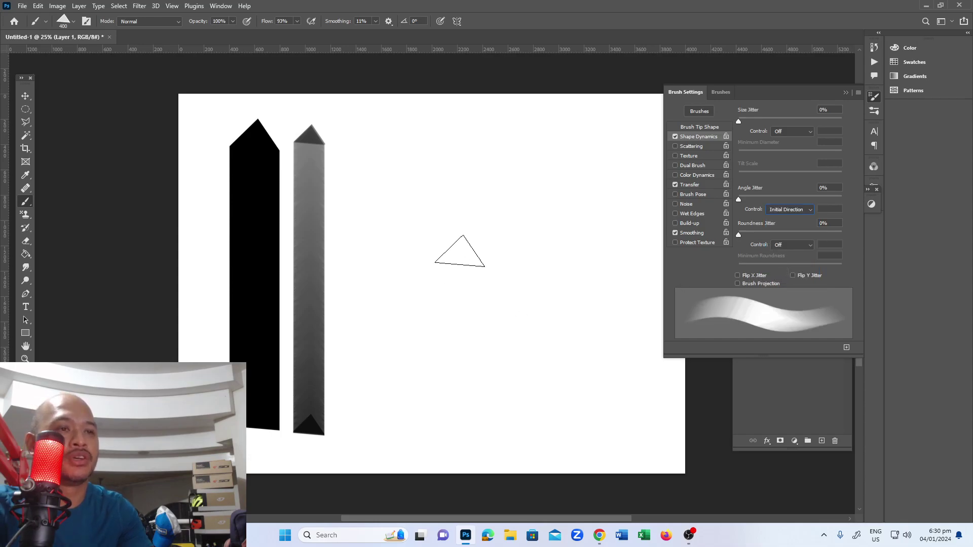
pyautogui.moveTo(454, 205)
pyautogui.mouseDown()
pyautogui.moveTo(458, 238)
pyautogui.moveTo(446, 253)
pyautogui.moveTo(487, 248)
pyautogui.mouseUp()
pyautogui.moveTo(413, 248); pyautogui.dragTo(421, 251)
pyautogui.moveTo(428, 263); pyautogui.dragTo(431, 266)
pyautogui.moveTo(430, 304)
pyautogui.mouseDown()
pyautogui.moveTo(475, 266)
pyautogui.moveTo(477, 239)
pyautogui.moveTo(516, 242)
pyautogui.moveTo(483, 199)
pyautogui.moveTo(450, 179)
pyautogui.moveTo(403, 188)
pyautogui.mouseUp()
pyautogui.moveTo(515, 223)
pyautogui.mouseDown()
pyautogui.moveTo(503, 274)
pyautogui.moveTo(430, 238)
pyautogui.moveTo(480, 264)
pyautogui.moveTo(448, 283)
pyautogui.moveTo(455, 204)
pyautogui.moveTo(494, 224)
pyautogui.moveTo(485, 249)
pyautogui.moveTo(445, 242)
pyautogui.moveTo(450, 273)
pyautogui.moveTo(472, 293)
pyautogui.moveTo(486, 254)
pyautogui.moveTo(473, 236)
pyautogui.moveTo(428, 239)
pyautogui.moveTo(415, 282)
pyautogui.moveTo(503, 280)
pyautogui.moveTo(502, 264)
pyautogui.moveTo(491, 278)
pyautogui.moveTo(458, 276)
pyautogui.moveTo(454, 236)
pyautogui.moveTo(490, 210)
pyautogui.moveTo(525, 217)
pyautogui.moveTo(548, 191)
pyautogui.moveTo(546, 248)
pyautogui.moveTo(510, 250)
pyautogui.moveTo(507, 295)
pyautogui.moveTo(481, 303)
pyautogui.moveTo(445, 357)
pyautogui.moveTo(556, 266)
pyautogui.moveTo(517, 333)
pyautogui.moveTo(496, 345)
pyautogui.moveTo(513, 324)
pyautogui.mouseUp()
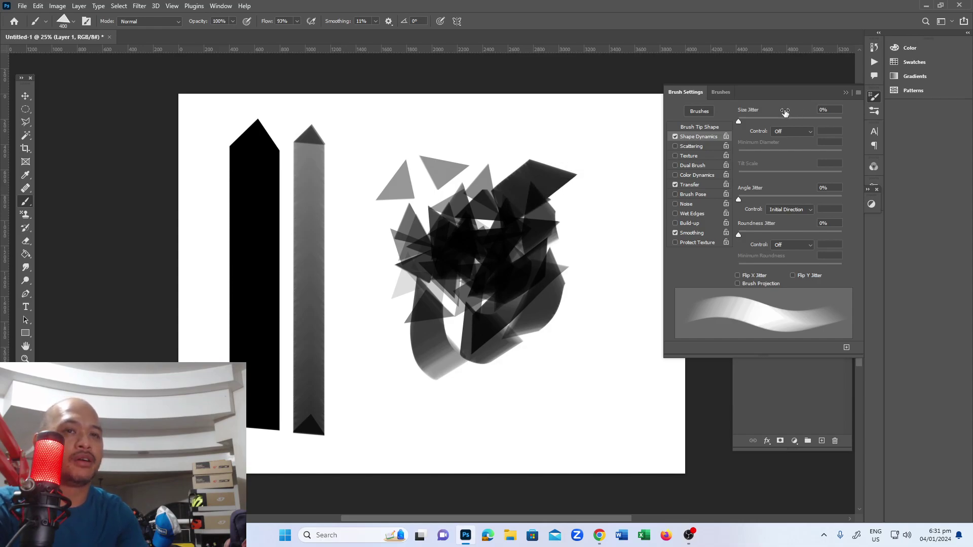
# - Paint additional diagonal strokes around the right and lower edges of the overlapping triangle cluster
pyautogui.moveTo(598, 215); pyautogui.dragTo(560, 339)
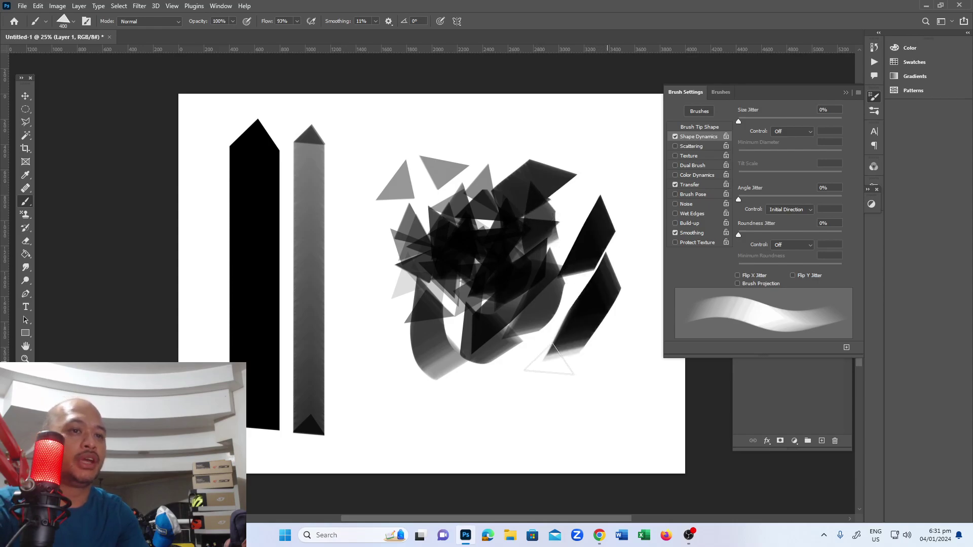
pyautogui.moveTo(465, 315); pyautogui.dragTo(499, 400)
pyautogui.moveTo(431, 335); pyautogui.dragTo(461, 426)
pyautogui.moveTo(385, 264); pyautogui.dragTo(435, 317)
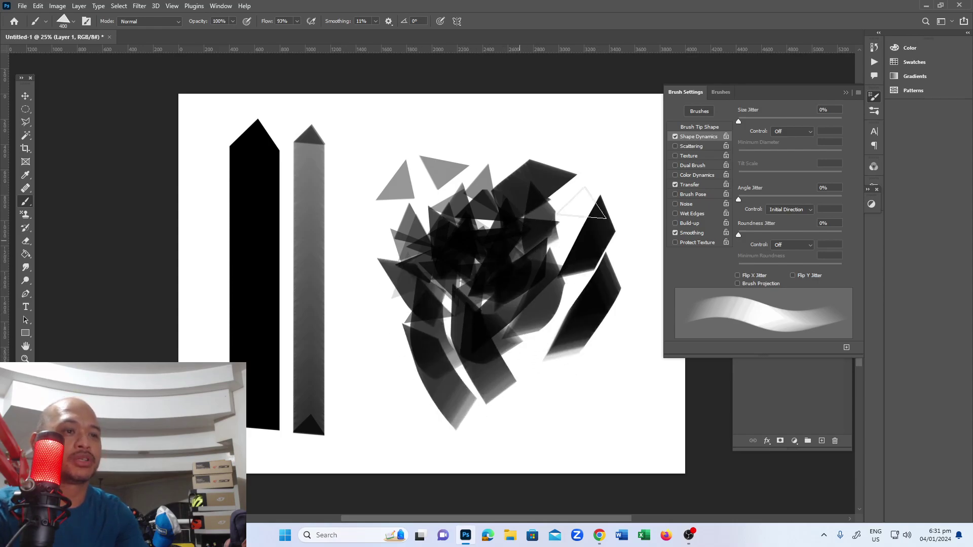
# - Delete the layer holding the test strokes and add a new empty layer above the Background
pyautogui.click(846, 92)
pyautogui.press('Delete')
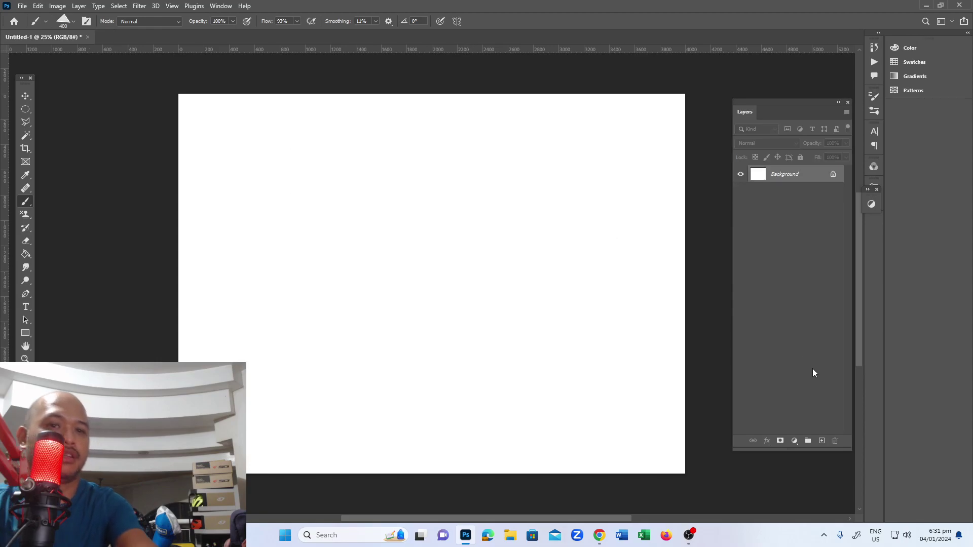
pyautogui.click(822, 441)
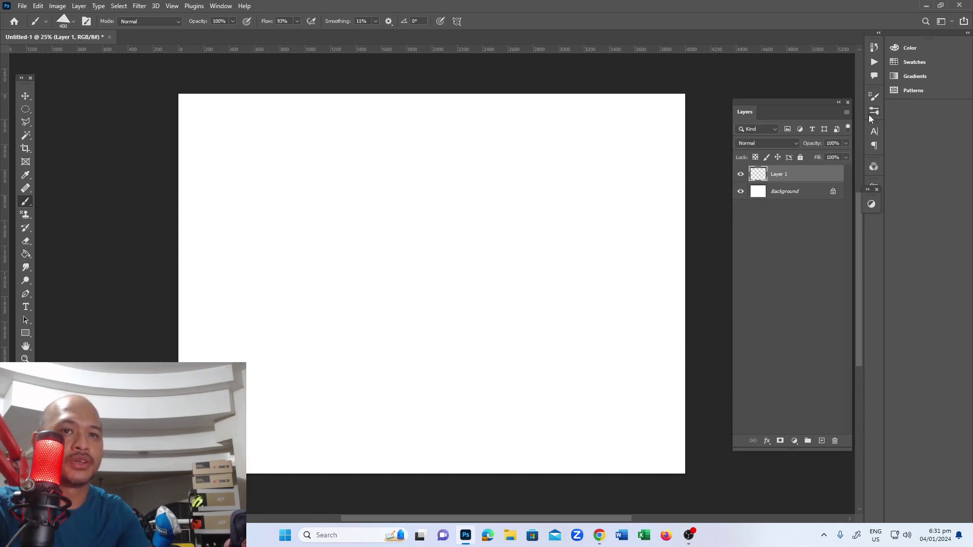
# - Enlarge the triangular brush to 700 px and paint a thick vertical stroke down the left part of the canvas
pyautogui.click(874, 96)
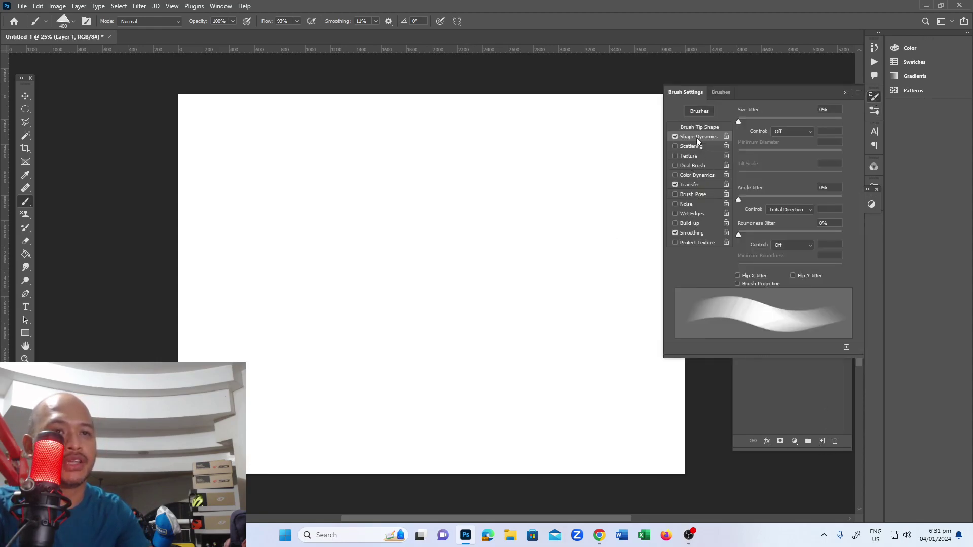
pyautogui.click(675, 185)
pyautogui.press(']')
pyautogui.press(']')
pyautogui.press(']')
pyautogui.press(']')
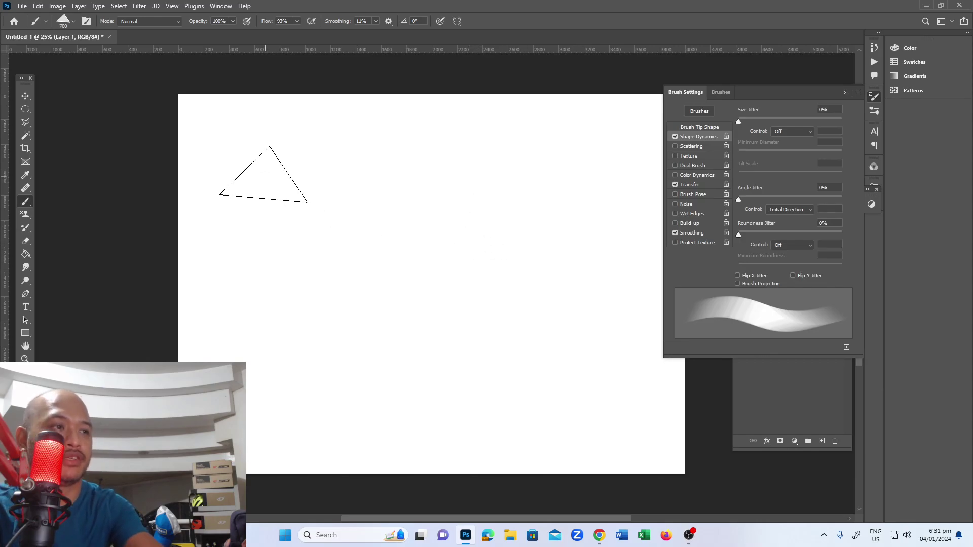
pyautogui.moveTo(261, 174); pyautogui.dragTo(271, 243)
pyautogui.moveTo(274, 349); pyautogui.dragTo(277, 456)
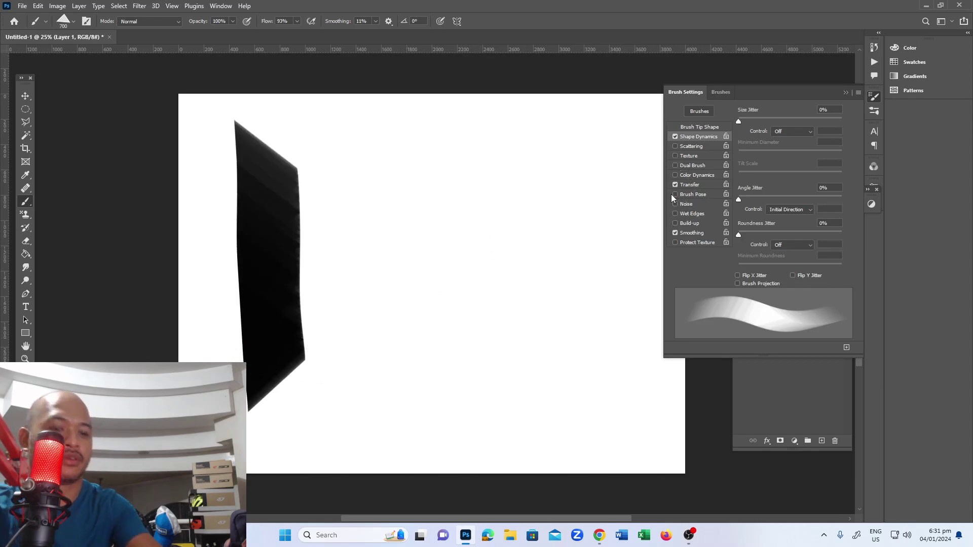
# - Enable Dual Brush in Color Burn mode with the 2258 px tip and paint two textured vertical strokes at 400 px brush size
pyautogui.click(692, 165)
pyautogui.press('[')
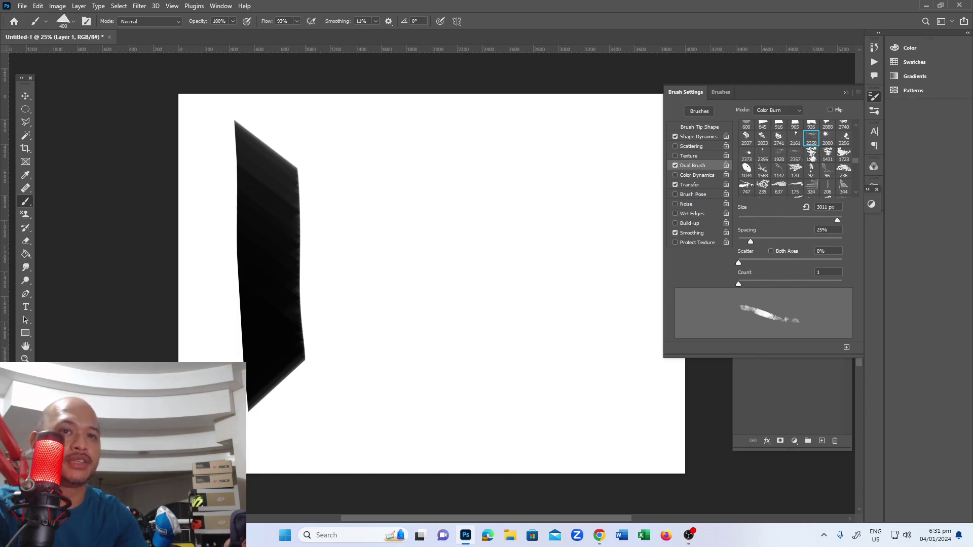
pyautogui.click(812, 155)
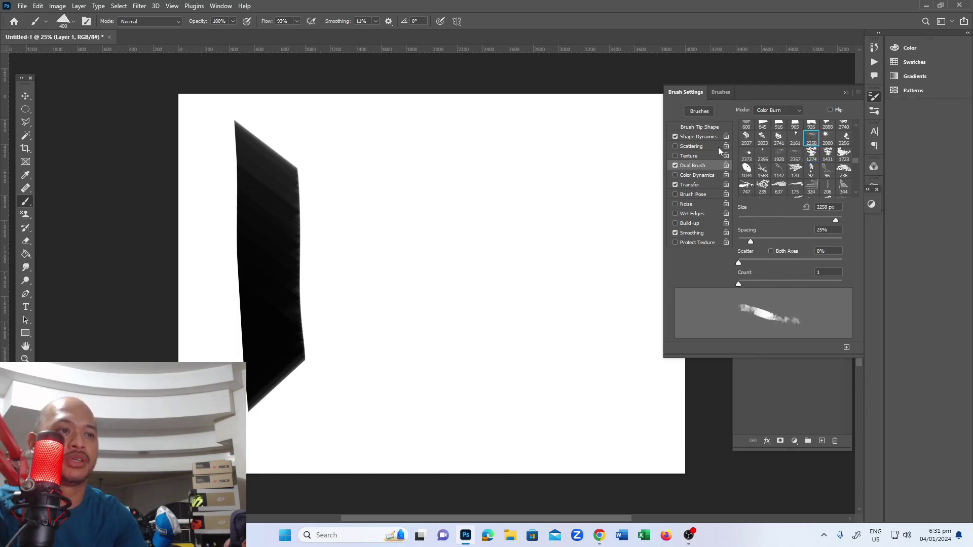
pyautogui.moveTo(398, 185)
pyautogui.mouseDown()
pyautogui.moveTo(408, 211)
pyautogui.moveTo(397, 245)
pyautogui.moveTo(412, 235)
pyautogui.moveTo(401, 383)
pyautogui.mouseUp()
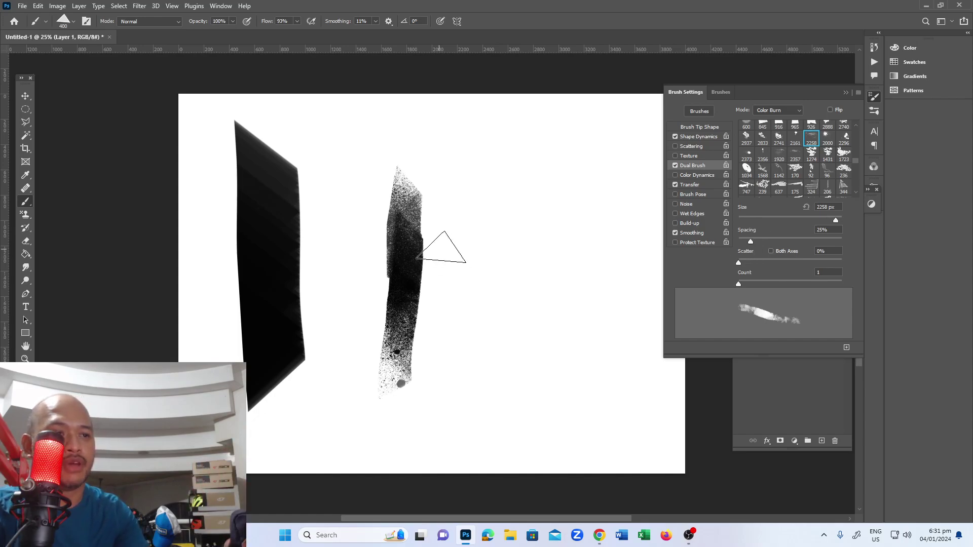
pyautogui.moveTo(457, 259)
pyautogui.mouseDown()
pyautogui.moveTo(458, 286)
pyautogui.moveTo(462, 233)
pyautogui.moveTo(444, 354)
pyautogui.moveTo(452, 232)
pyautogui.moveTo(452, 362)
pyautogui.mouseUp()
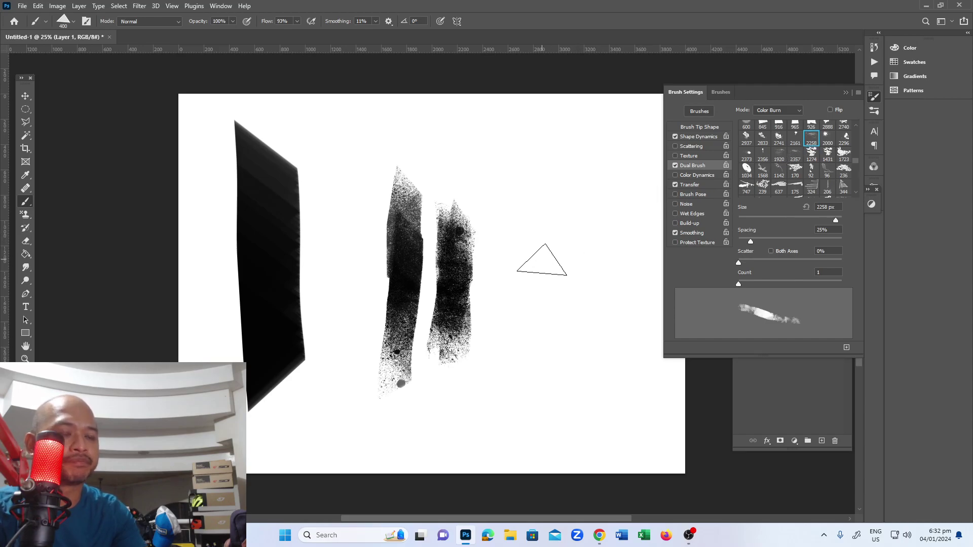
# - Undo a trial stroke, reduce the brush to 250 px and paint two slanted textured strokes right of the textured bars
pyautogui.moveTo(526, 257); pyautogui.dragTo(507, 296)
pyautogui.hotkey('ctrl', 'z')
pyautogui.press('[')
pyautogui.moveTo(528, 203); pyautogui.dragTo(504, 302)
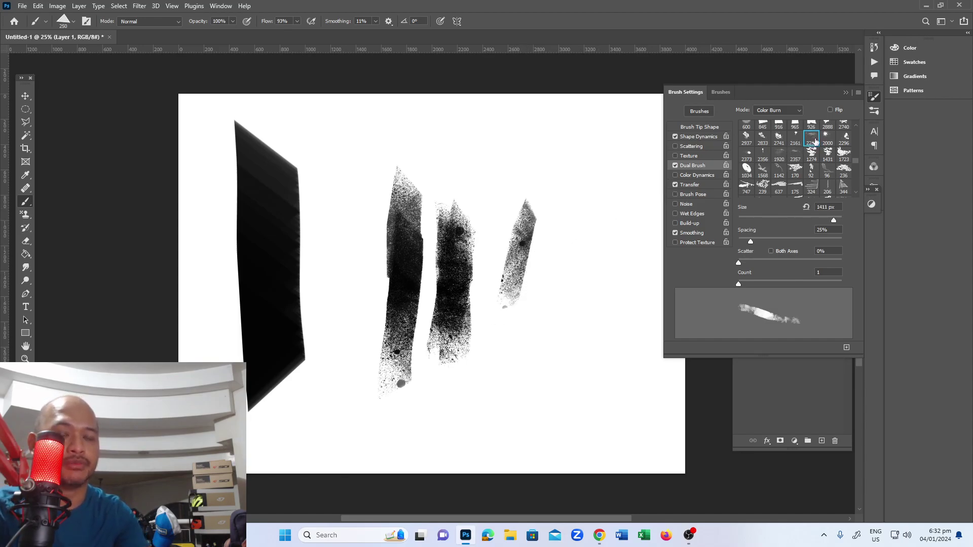
pyautogui.moveTo(550, 238); pyautogui.dragTo(519, 363)
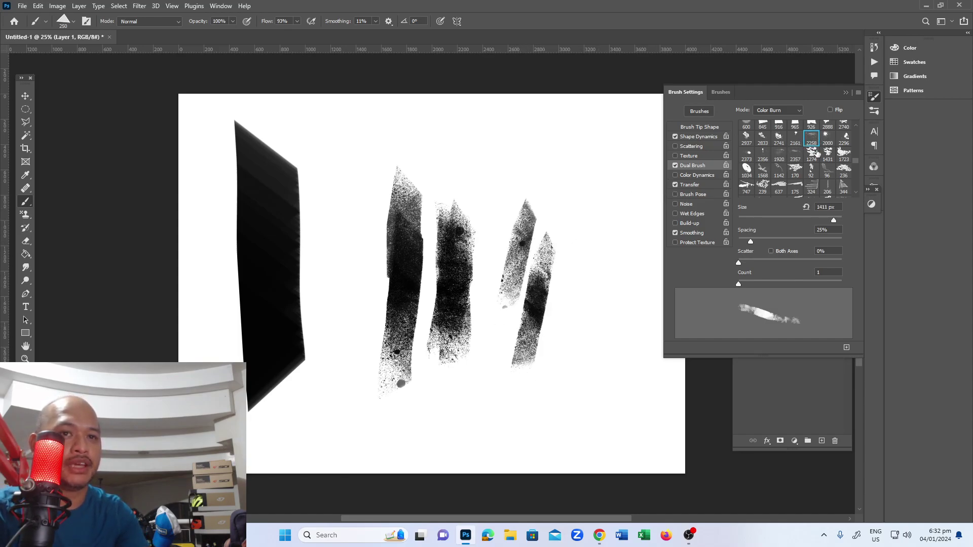
# - Switch the dual tip to the 2000 px speckled one and paint several short strokes along the canvas's right side
pyautogui.click(833, 139)
pyautogui.moveTo(596, 190); pyautogui.dragTo(580, 320)
pyautogui.moveTo(636, 269); pyautogui.dragTo(611, 334)
pyautogui.moveTo(571, 349)
pyautogui.mouseDown()
pyautogui.moveTo(624, 388)
pyautogui.moveTo(641, 350)
pyautogui.mouseUp()
pyautogui.moveTo(575, 426); pyautogui.dragTo(530, 394)
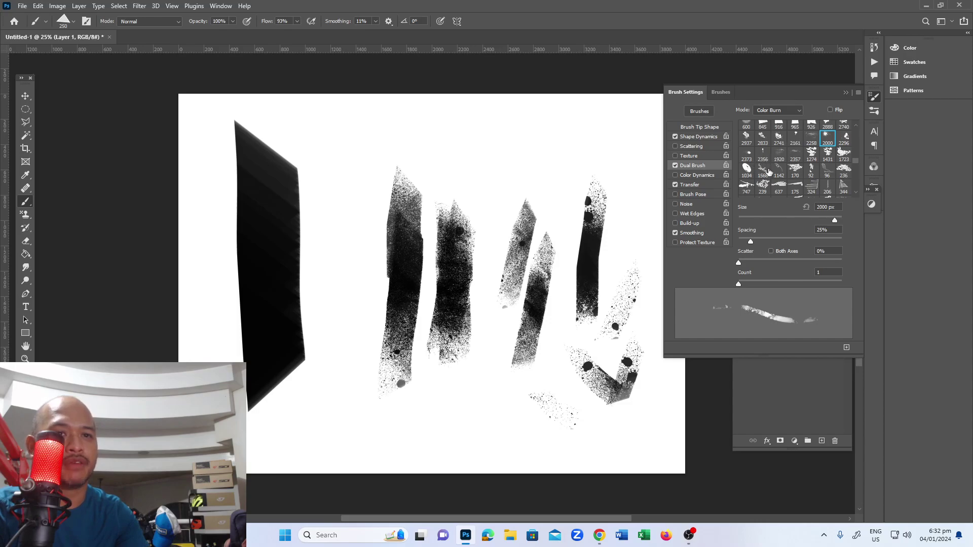
# - Choose the 96 px dual tip, paint a winding stroke around the textured bars, and add larger strokes with the brush enlarged to 500 px
pyautogui.click(826, 172)
pyautogui.moveTo(499, 388)
pyautogui.mouseDown()
pyautogui.moveTo(453, 424)
pyautogui.moveTo(403, 433)
pyautogui.moveTo(359, 364)
pyautogui.moveTo(355, 204)
pyautogui.moveTo(412, 141)
pyautogui.moveTo(550, 154)
pyautogui.mouseUp()
pyautogui.press(']')
pyautogui.press(']')
pyautogui.press(']')
pyautogui.press(']')
pyautogui.press(']')
pyautogui.moveTo(470, 172); pyautogui.dragTo(463, 193)
pyautogui.press('[')
pyautogui.moveTo(370, 137); pyautogui.dragTo(332, 254)
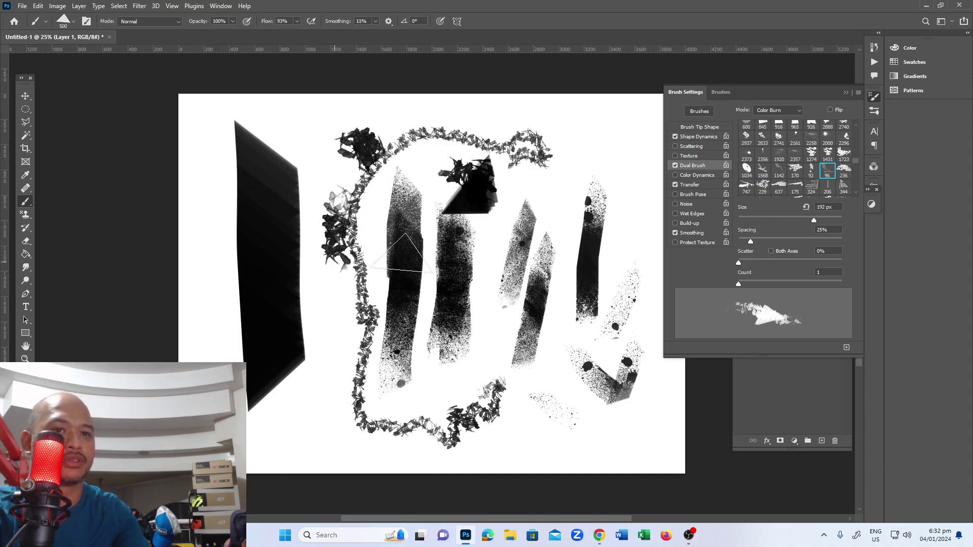
pyautogui.moveTo(603, 134); pyautogui.dragTo(592, 167)
pyautogui.moveTo(365, 289)
pyautogui.mouseDown()
pyautogui.moveTo(339, 375)
pyautogui.moveTo(349, 401)
pyautogui.mouseUp()
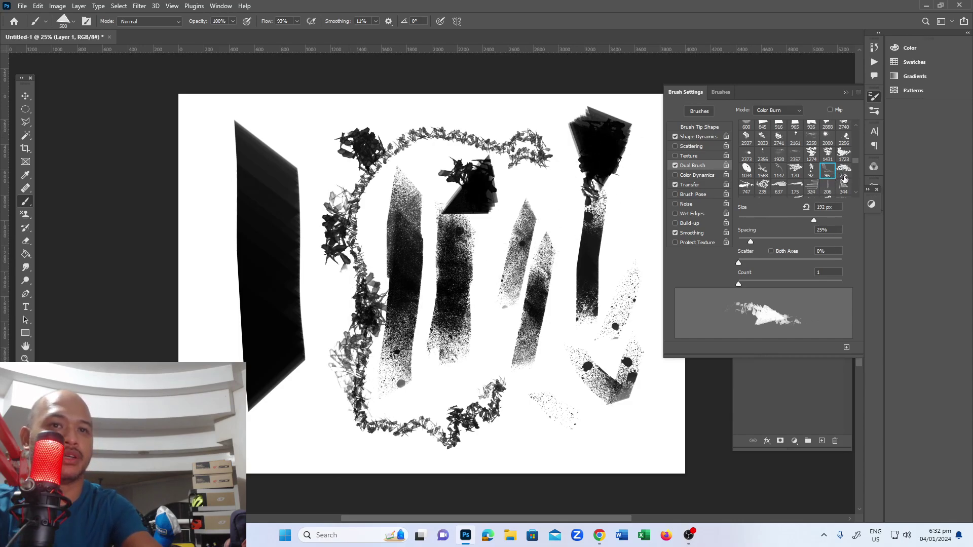
# - Replace the layer of test strokes with a new empty layer and choose the 236 px dual tip
pyautogui.press('Delete')
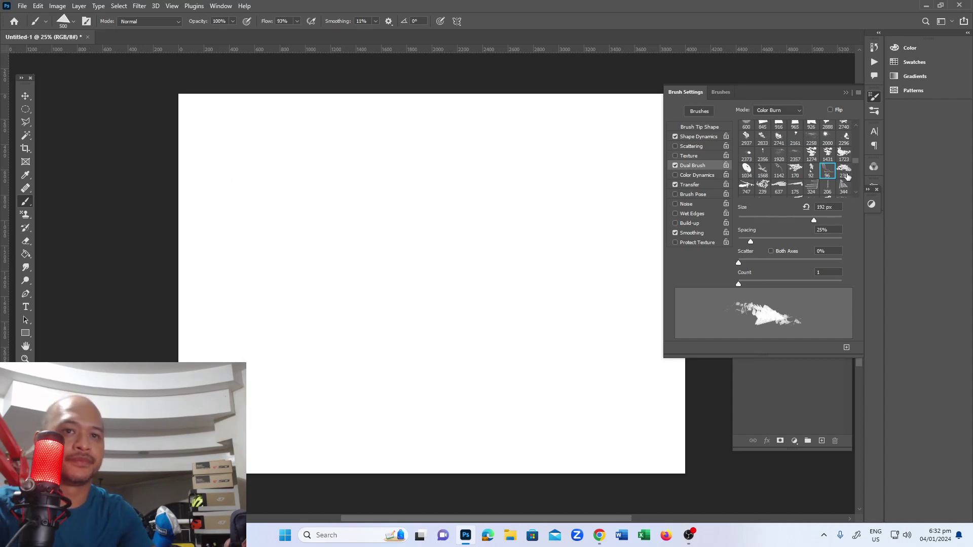
pyautogui.click(844, 170)
pyautogui.click(821, 440)
# - Paint two test strokes with the 236 px dual tip near the canvas centre and undo them
pyautogui.moveTo(400, 203)
pyautogui.mouseDown()
pyautogui.moveTo(401, 226)
pyautogui.moveTo(430, 282)
pyautogui.mouseUp()
pyautogui.moveTo(485, 239); pyautogui.dragTo(525, 189)
pyautogui.hotkey('ctrl', 'z')
# - Stamp scattered single dabs around the middle of the canvas with the 500 px brush and the 236 px dual tip
pyautogui.click(441, 173)
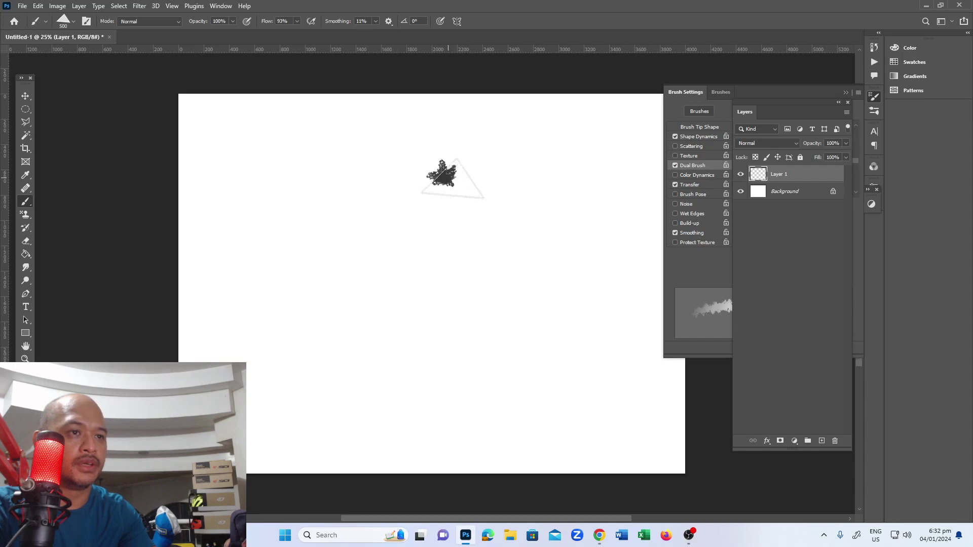
pyautogui.click(469, 185)
pyautogui.click(507, 191)
pyautogui.click(501, 247)
pyautogui.click(435, 238)
pyautogui.click(383, 218)
pyautogui.click(343, 286)
pyautogui.click(361, 304)
pyautogui.click(421, 299)
pyautogui.click(397, 276)
# - Stamp large clusters at 1100 px on the left and centre, and a smaller one at 700 px on the right
pyautogui.press(']')
pyautogui.press(']')
pyautogui.press(']')
pyautogui.press(']')
pyautogui.press(']')
pyautogui.press(']')
pyautogui.click(329, 226)
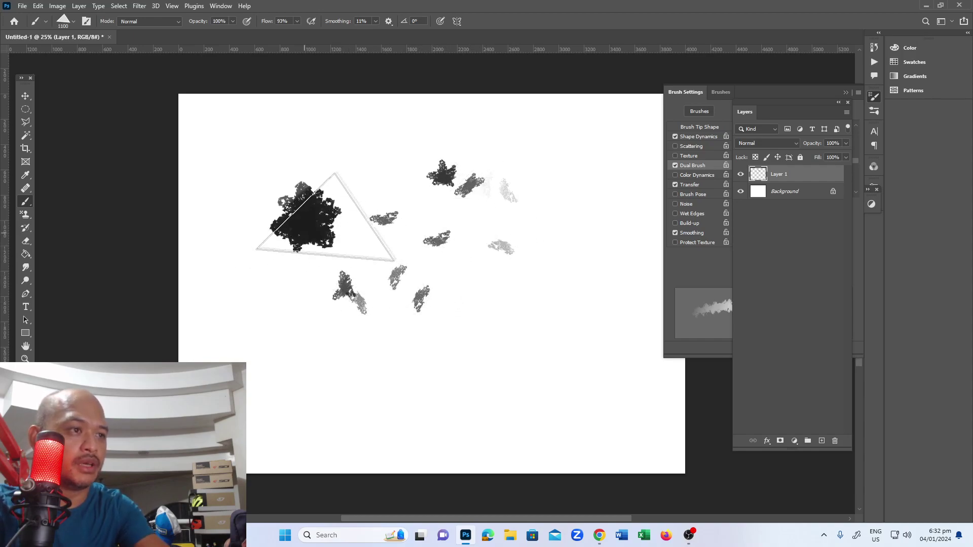
pyautogui.click(332, 229)
pyautogui.click(465, 256)
pyautogui.click(465, 257)
pyautogui.press('[')
pyautogui.press('[')
pyautogui.press('[')
pyautogui.press('[')
pyautogui.click(561, 250)
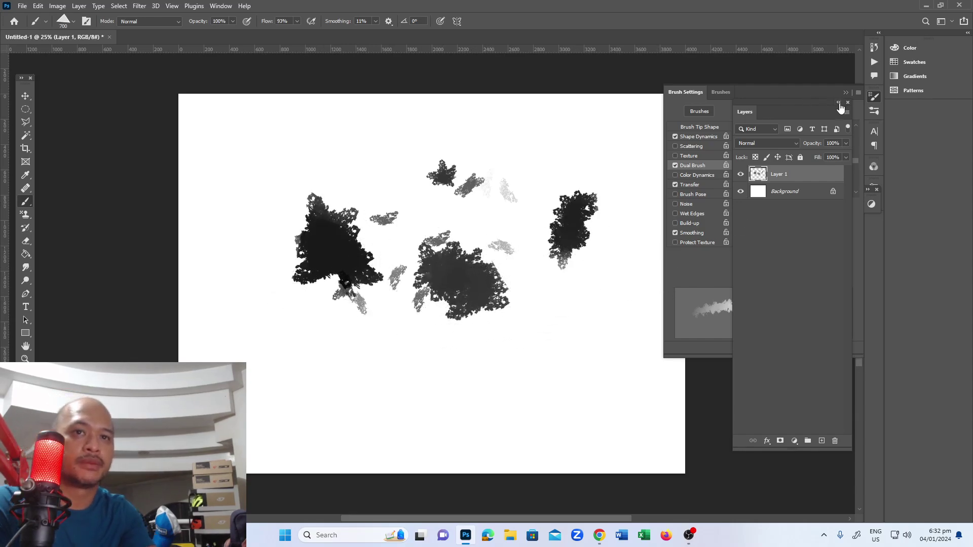
# - Collapse the layer list, try a downward stroke with the 1034 px dual tip and undo it
pyautogui.click(839, 103)
pyautogui.click(746, 168)
pyautogui.moveTo(560, 261)
pyautogui.mouseDown()
pyautogui.moveTo(576, 306)
pyautogui.moveTo(530, 395)
pyautogui.mouseUp()
pyautogui.hotkey('ctrl', 'z')
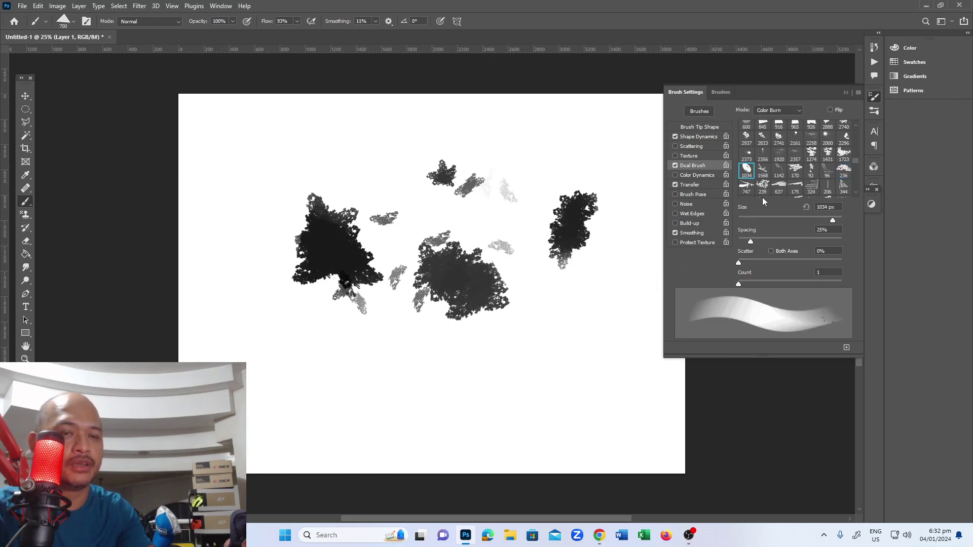
# - Paint rough, jagged strokes across the lower right of the canvas with the 747 px dual tip
pyautogui.click(748, 192)
pyautogui.moveTo(583, 266)
pyautogui.mouseDown()
pyautogui.moveTo(582, 350)
pyautogui.moveTo(522, 372)
pyautogui.moveTo(517, 357)
pyautogui.mouseUp()
pyautogui.click(763, 188)
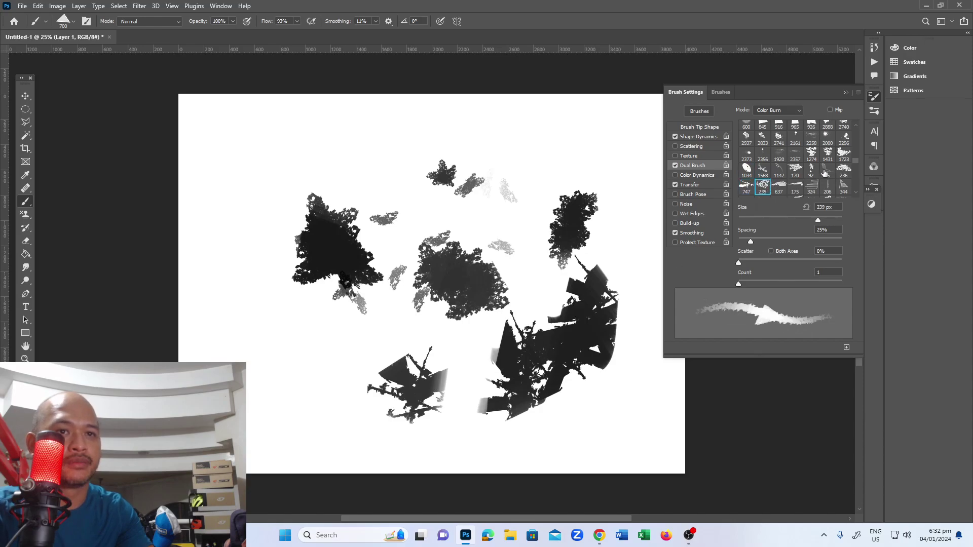
# - Choose the 2356 px dual tip and paint strokes in varied directions across the upper and left parts of the canvas
pyautogui.click(763, 157)
pyautogui.moveTo(560, 109)
pyautogui.mouseDown()
pyautogui.moveTo(484, 196)
pyautogui.moveTo(578, 167)
pyautogui.mouseUp()
pyautogui.moveTo(562, 160); pyautogui.dragTo(527, 213)
pyautogui.moveTo(309, 183); pyautogui.dragTo(387, 177)
pyautogui.moveTo(271, 223); pyautogui.dragTo(271, 178)
pyautogui.moveTo(284, 240)
pyautogui.mouseDown()
pyautogui.moveTo(340, 327)
pyautogui.moveTo(349, 377)
pyautogui.mouseUp()
pyautogui.moveTo(428, 187); pyautogui.dragTo(453, 243)
# - Reduce the brush to 250 px and paint many short strokes between the existing clusters and along the right edge
pyautogui.press('[')
pyautogui.press('[')
pyautogui.press('[')
pyautogui.press('[')
pyautogui.press('[')
pyautogui.moveTo(420, 136)
pyautogui.mouseDown()
pyautogui.moveTo(433, 147)
pyautogui.moveTo(442, 138)
pyautogui.mouseUp()
pyautogui.moveTo(406, 154)
pyautogui.mouseDown()
pyautogui.moveTo(426, 170)
pyautogui.moveTo(406, 205)
pyautogui.mouseUp()
pyautogui.moveTo(469, 208); pyautogui.dragTo(472, 241)
pyautogui.moveTo(499, 251); pyautogui.dragTo(507, 240)
pyautogui.moveTo(350, 169); pyautogui.dragTo(410, 152)
pyautogui.moveTo(385, 142)
pyautogui.mouseDown()
pyautogui.moveTo(378, 238)
pyautogui.moveTo(403, 306)
pyautogui.mouseUp()
pyautogui.moveTo(291, 160)
pyautogui.mouseDown()
pyautogui.moveTo(254, 183)
pyautogui.moveTo(276, 263)
pyautogui.mouseUp()
pyautogui.moveTo(504, 197); pyautogui.dragTo(529, 238)
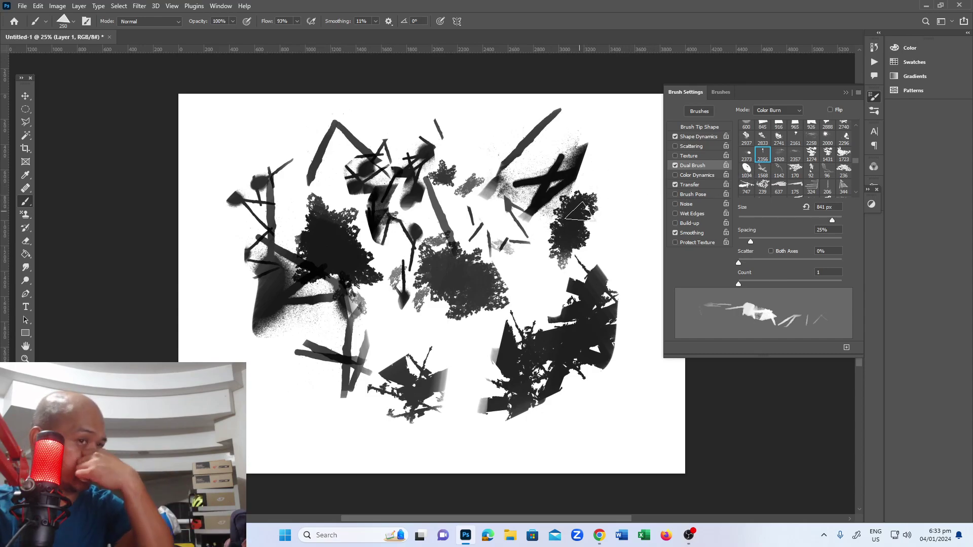
pyautogui.moveTo(593, 215)
pyautogui.mouseDown()
pyautogui.moveTo(573, 218)
pyautogui.moveTo(596, 251)
pyautogui.mouseUp()
pyautogui.click(596, 251)
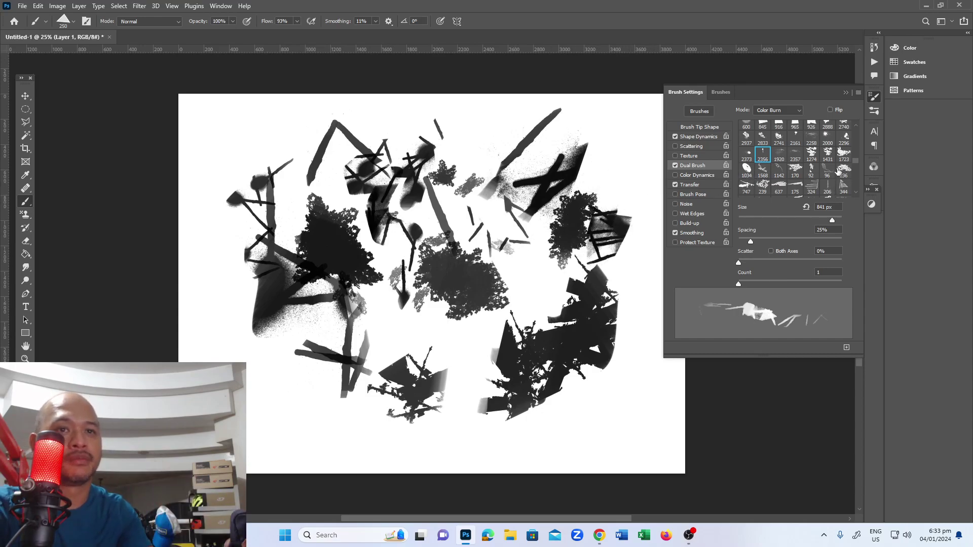
pyautogui.moveTo(593, 340)
pyautogui.mouseDown()
pyautogui.moveTo(612, 415)
pyautogui.moveTo(599, 332)
pyautogui.mouseUp()
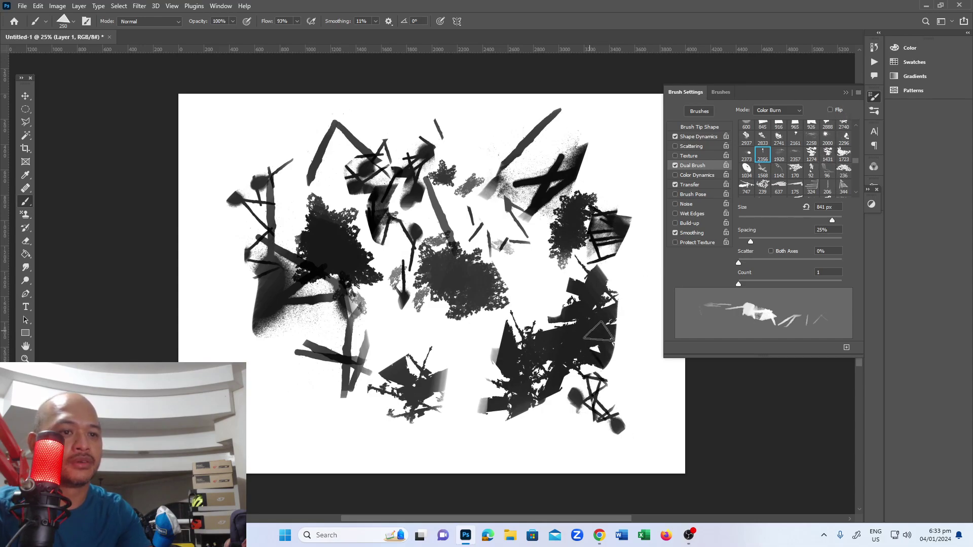
# - Set the dual tip to the 2258 px one and replace the layer of test strokes with a new empty layer
pyautogui.click(811, 137)
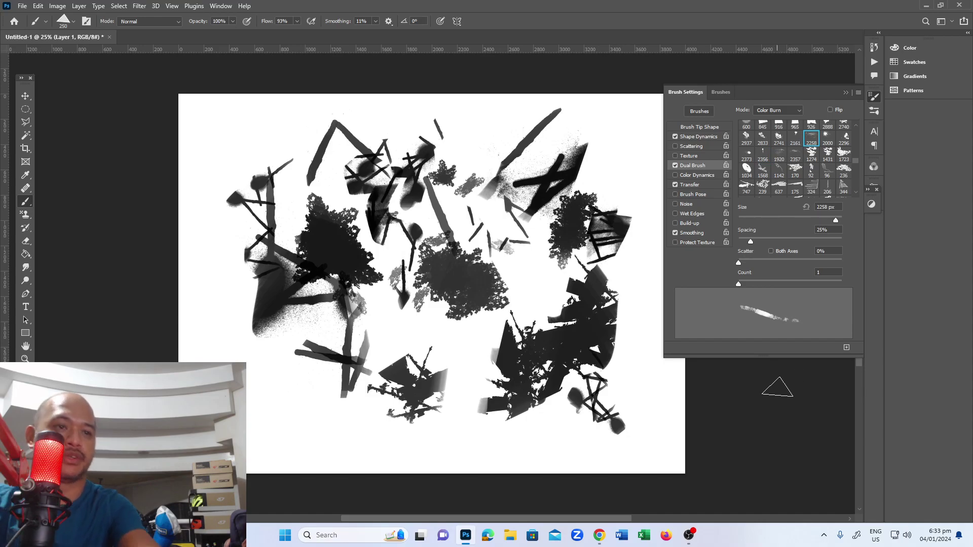
pyautogui.press('Delete')
pyautogui.click(847, 93)
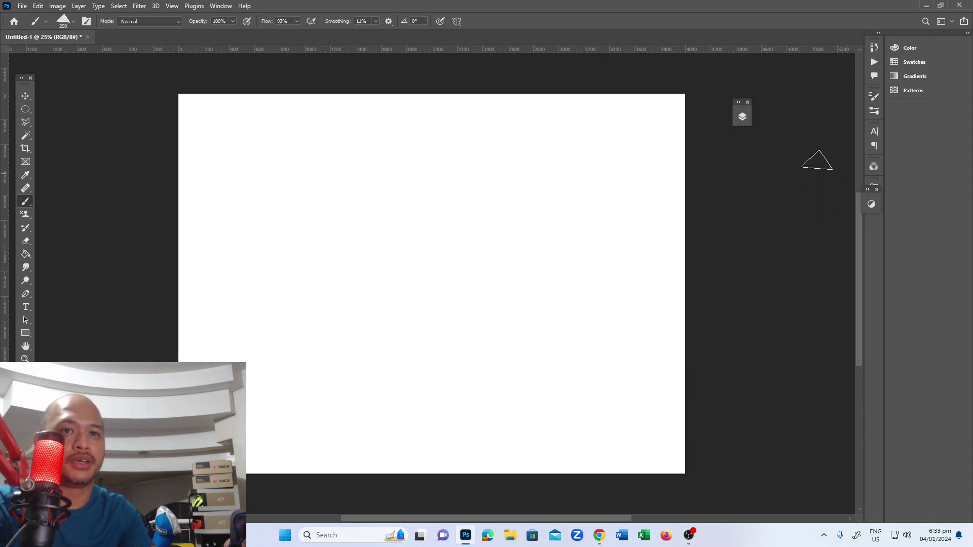
pyautogui.click(741, 117)
pyautogui.click(702, 442)
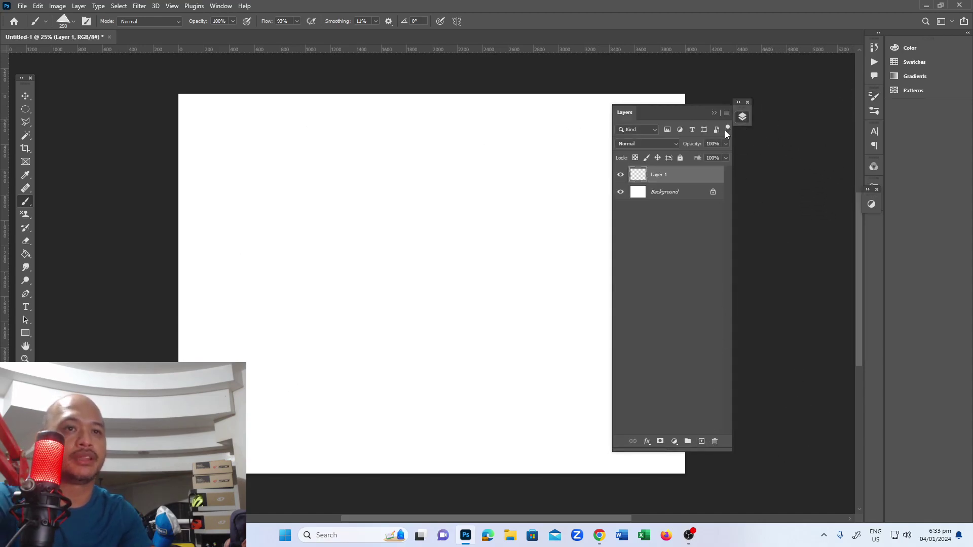
pyautogui.click(714, 113)
# - Undo a first stroke and paint overlapping textured strokes in varied directions near the canvas centre with the 250 px brush
pyautogui.moveTo(413, 256)
pyautogui.mouseDown()
pyautogui.moveTo(448, 265)
pyautogui.moveTo(498, 213)
pyautogui.moveTo(492, 201)
pyautogui.moveTo(467, 222)
pyautogui.moveTo(421, 214)
pyautogui.moveTo(456, 162)
pyautogui.moveTo(491, 240)
pyautogui.moveTo(459, 256)
pyautogui.moveTo(436, 251)
pyautogui.moveTo(496, 198)
pyautogui.moveTo(487, 243)
pyautogui.moveTo(476, 239)
pyautogui.moveTo(495, 221)
pyautogui.moveTo(471, 211)
pyautogui.moveTo(483, 231)
pyautogui.moveTo(495, 211)
pyautogui.moveTo(479, 260)
pyautogui.moveTo(499, 218)
pyautogui.moveTo(492, 249)
pyautogui.moveTo(413, 230)
pyautogui.moveTo(395, 299)
pyautogui.moveTo(419, 306)
pyautogui.moveTo(430, 233)
pyautogui.moveTo(414, 201)
pyautogui.moveTo(435, 193)
pyautogui.moveTo(450, 221)
pyautogui.moveTo(488, 192)
pyautogui.moveTo(453, 245)
pyautogui.moveTo(457, 225)
pyautogui.moveTo(471, 254)
pyautogui.moveTo(443, 240)
pyautogui.moveTo(515, 188)
pyautogui.moveTo(488, 227)
pyautogui.moveTo(468, 335)
pyautogui.moveTo(494, 271)
pyautogui.mouseUp()
pyautogui.hotkey('ctrl', 'z')
pyautogui.moveTo(535, 206)
pyautogui.mouseDown()
pyautogui.moveTo(502, 225)
pyautogui.moveTo(524, 251)
pyautogui.moveTo(572, 203)
pyautogui.moveTo(494, 228)
pyautogui.moveTo(481, 274)
pyautogui.moveTo(528, 216)
pyautogui.moveTo(456, 251)
pyautogui.moveTo(486, 277)
pyautogui.moveTo(519, 221)
pyautogui.moveTo(446, 282)
pyautogui.moveTo(463, 253)
pyautogui.moveTo(537, 215)
pyautogui.moveTo(449, 271)
pyautogui.moveTo(471, 253)
pyautogui.moveTo(428, 246)
pyautogui.moveTo(456, 289)
pyautogui.moveTo(371, 213)
pyautogui.moveTo(422, 284)
pyautogui.mouseUp()
pyautogui.moveTo(515, 311)
pyautogui.mouseDown()
pyautogui.moveTo(518, 274)
pyautogui.moveTo(533, 305)
pyautogui.mouseUp()
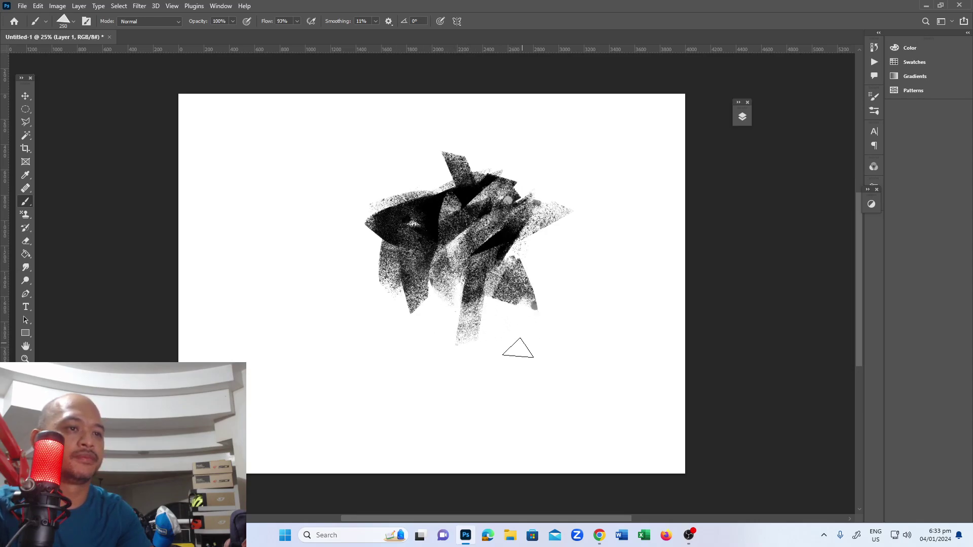
# - Hide the panels and enlarge the view to 33.3% to examine the overlapping textured strokes
pyautogui.press('Tab')
pyautogui.press('z')
pyautogui.click(554, 240)
pyautogui.click(559, 244)
pyautogui.moveTo(525, 284); pyautogui.dragTo(538, 271)
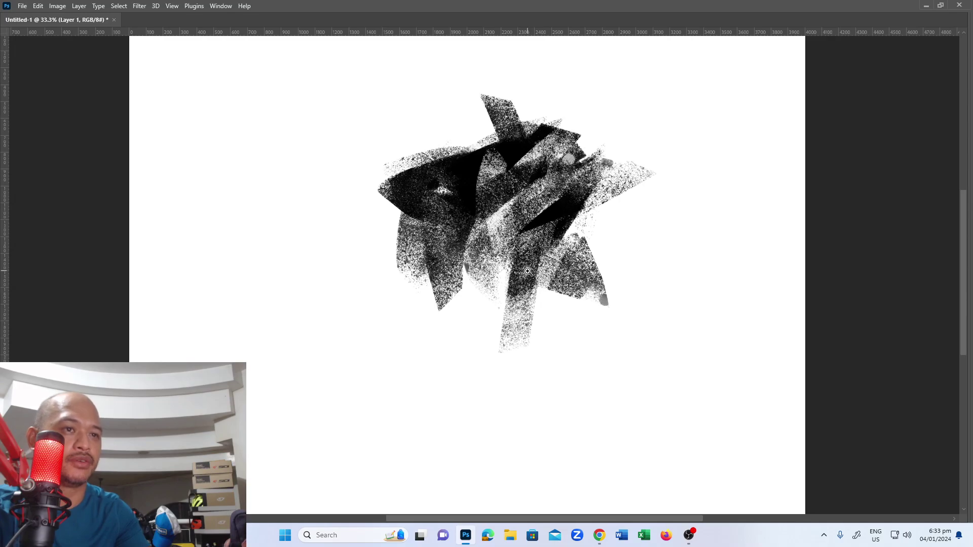